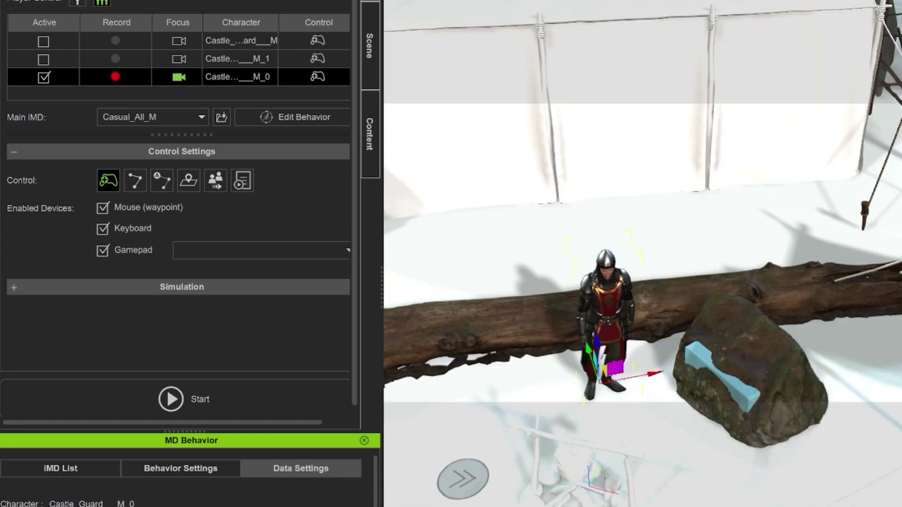
{"action": "mouse_move", "coordinate": [612, 364]}
{"action": "left_mouse_down"}
{"action": "mouse_move", "coordinate": [555, 345]}
{"action": "mouse_move", "coordinate": [613, 366]}
{"action": "left_mouse_up"}
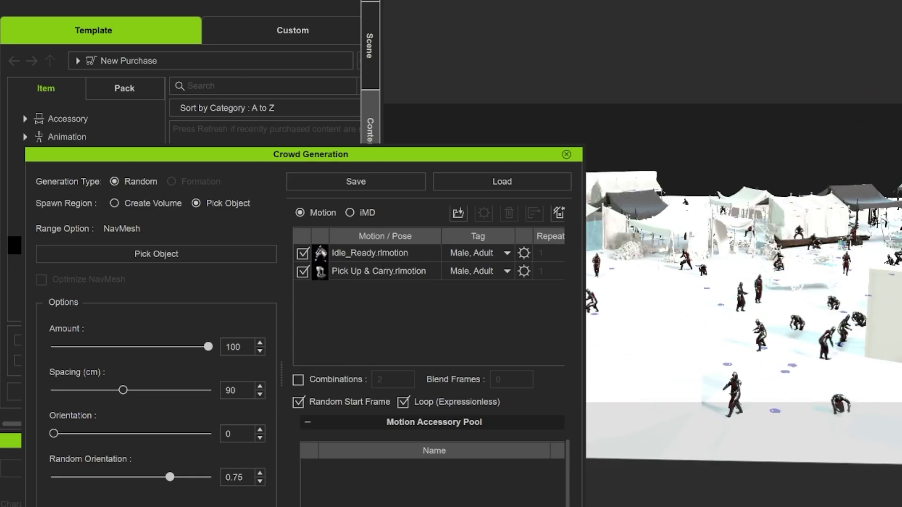
{"action": "left_click_drag", "start_coordinate": [310, 154], "coordinate": [285, 282]}
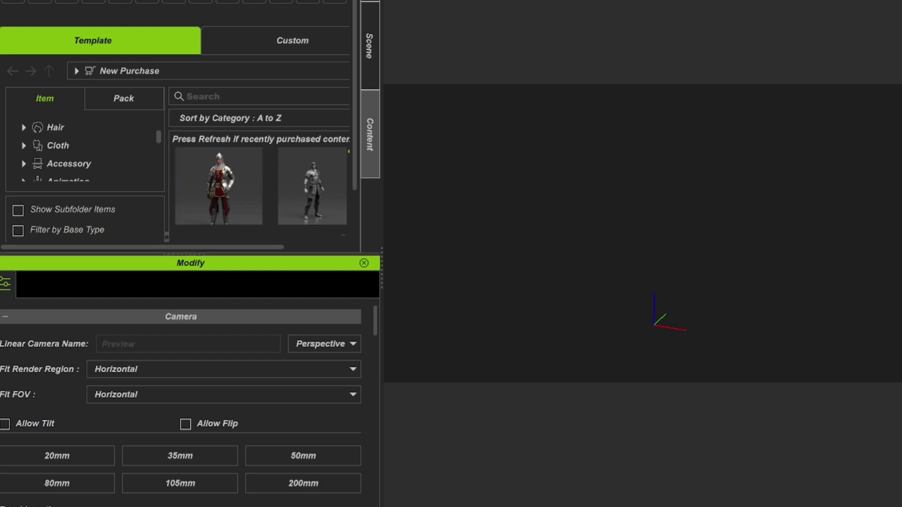
- Add the Castle Guard - M character to the empty scene and apply the Archery_ShotAway motion to it
{"action": "left_click_drag", "start_coordinate": [188, 255], "coordinate": [188, 309]}
{"action": "left_click_drag", "start_coordinate": [220, 192], "coordinate": [589, 312]}
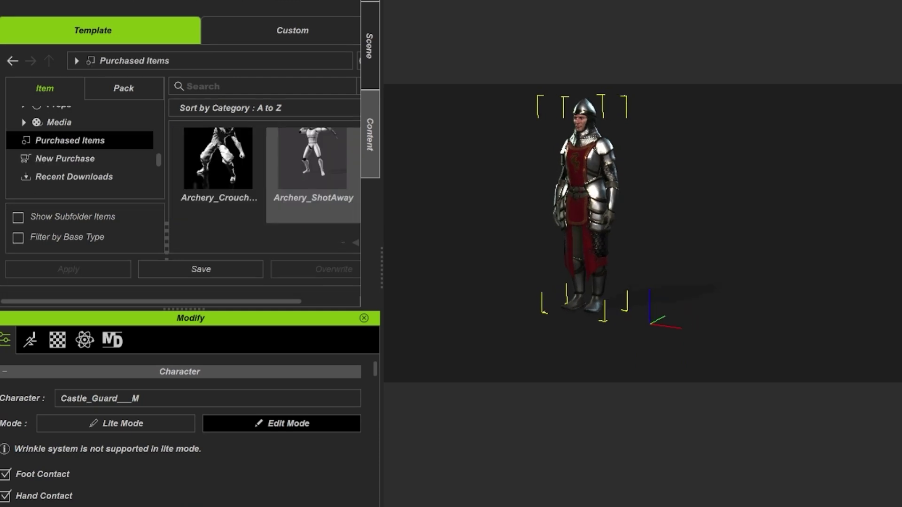
{"action": "scroll", "coordinate": [313, 193], "scroll_direction": "up", "scroll_amount": 2}
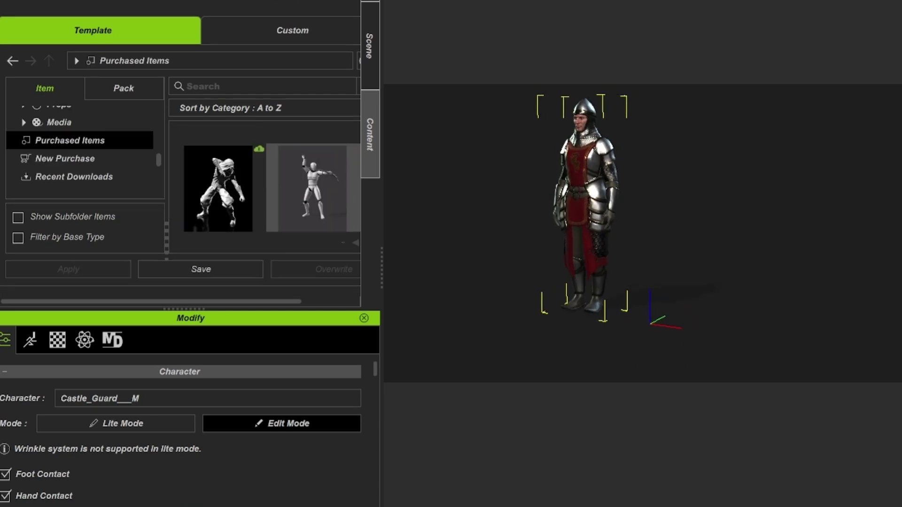
{"action": "scroll", "coordinate": [312, 188], "scroll_direction": "down", "scroll_amount": 1}
{"action": "left_click_drag", "start_coordinate": [312, 179], "coordinate": [571, 198]}
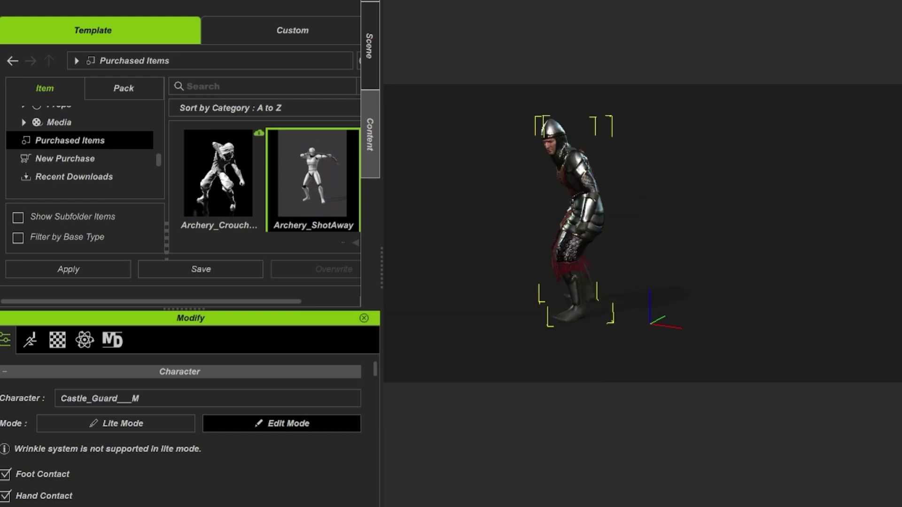
- Play back the archery motion on the castle guard and examine it from the front
{"action": "left_click", "coordinate": [696, 207]}
{"action": "right_click_drag", "start_coordinate": [695, 206], "coordinate": [771, 204]}
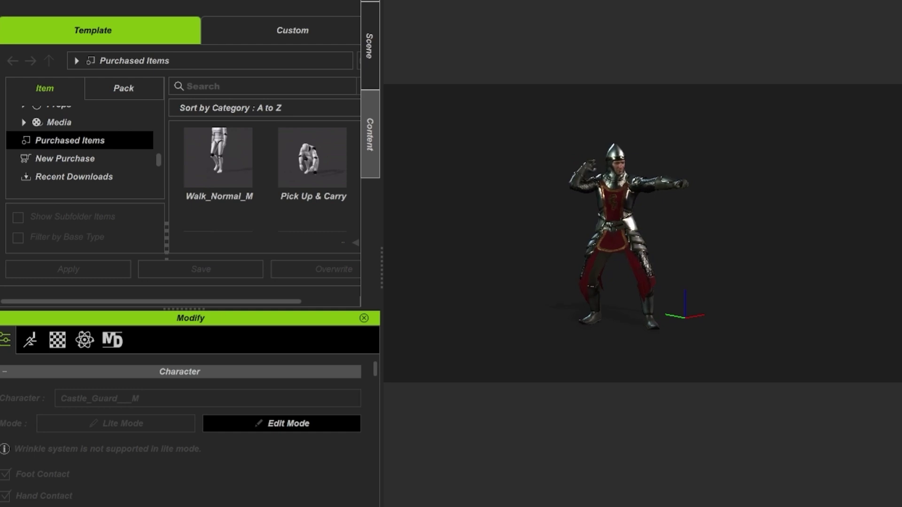
{"action": "key", "text": "space"}
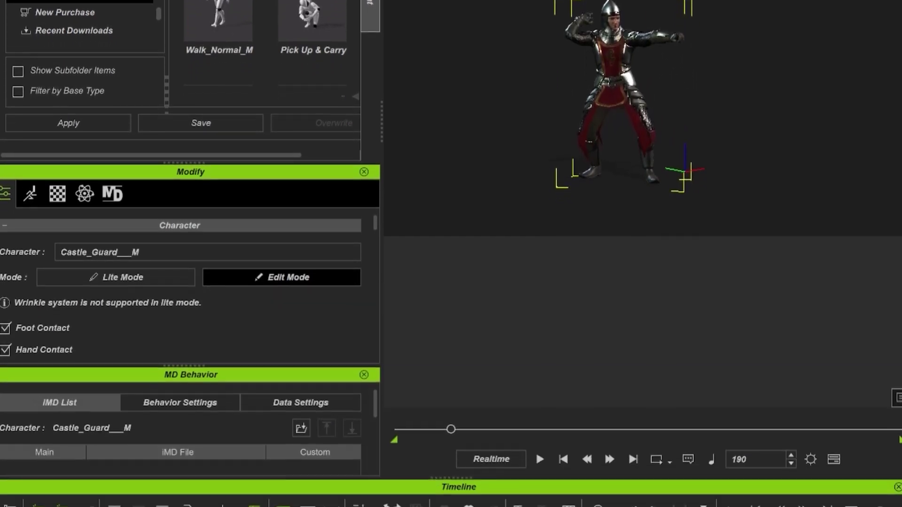
- Move to frame 95, start Edit Motion Layer for the guard, and select the left hand's IK control
{"action": "left_click_drag", "start_coordinate": [451, 429], "coordinate": [424, 429]}
{"action": "left_click", "coordinate": [30, 285]}
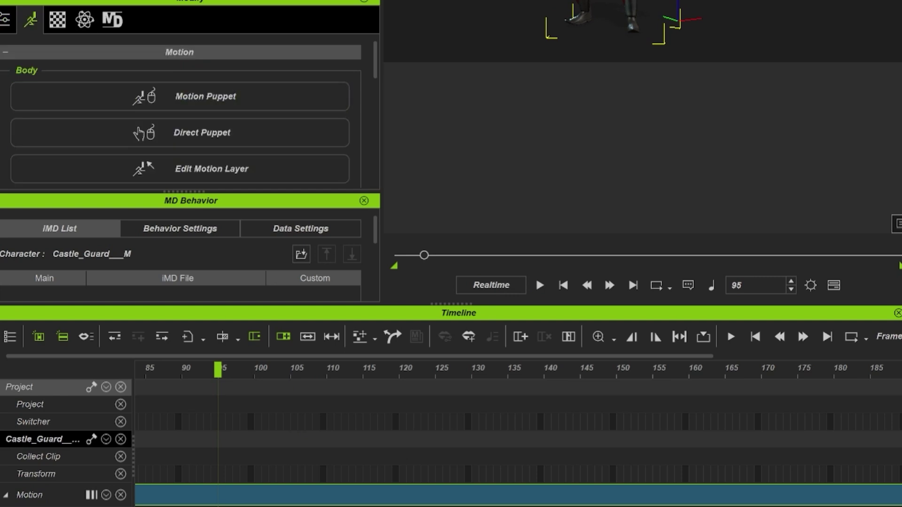
{"action": "left_click", "coordinate": [212, 169]}
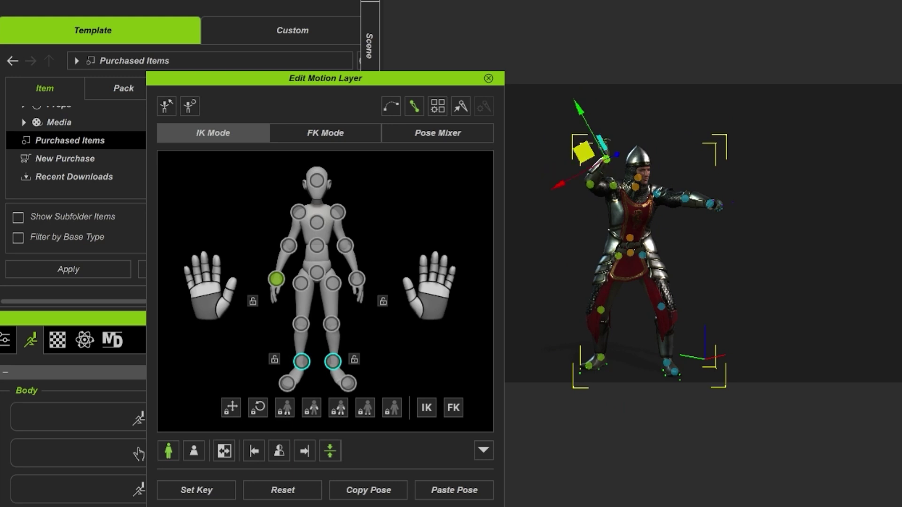
{"action": "left_click", "coordinate": [712, 203]}
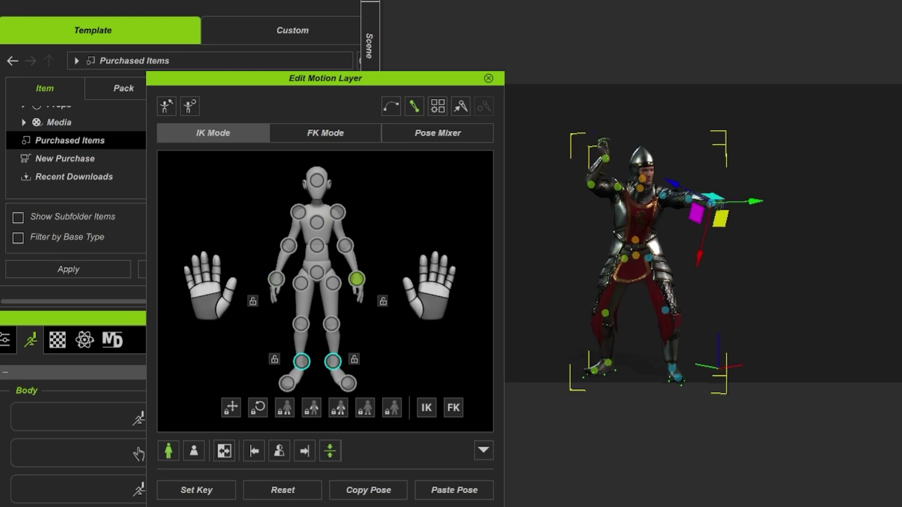
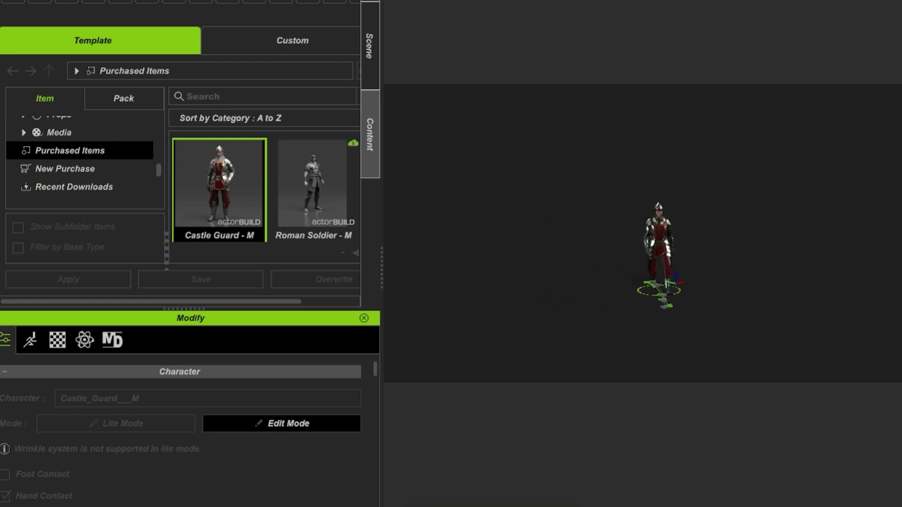
- Trigger the Jump action and the DodgeLow action on the castle guard
{"action": "scroll", "coordinate": [691, 273], "scroll_direction": "up", "scroll_amount": 6}
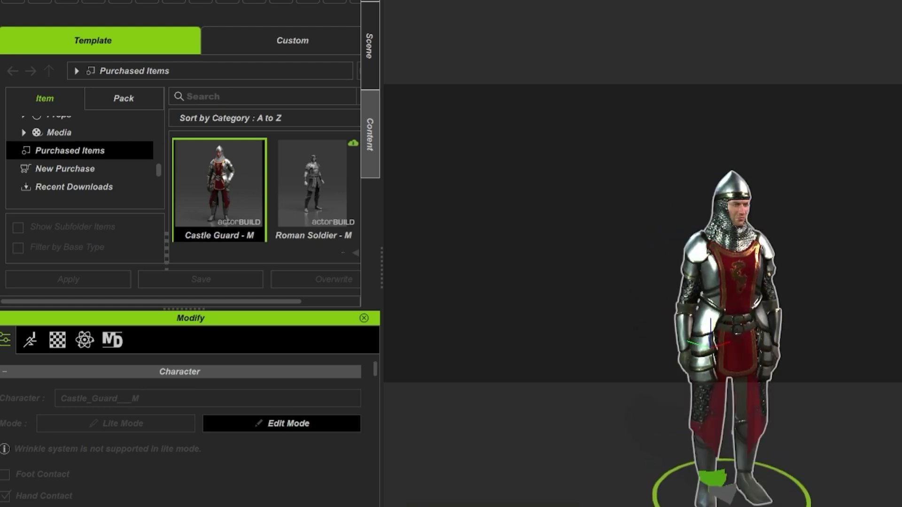
{"action": "right_click", "coordinate": [679, 328]}
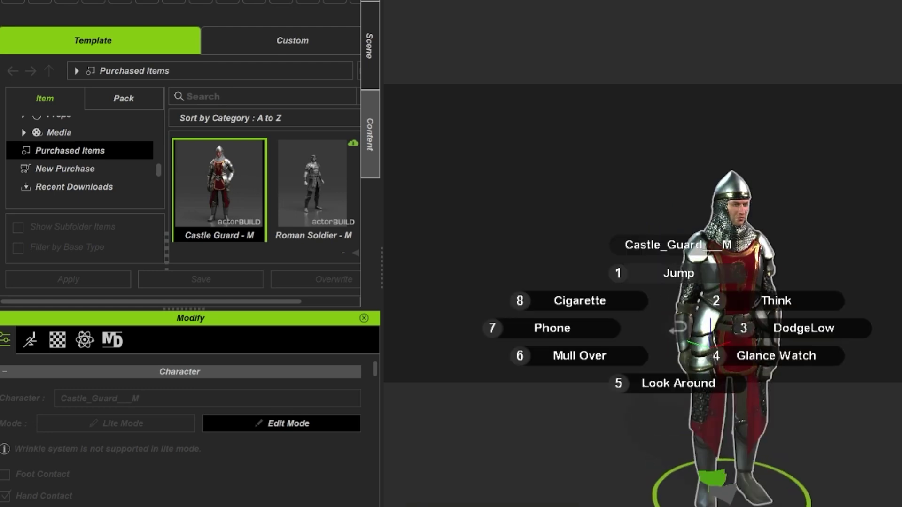
{"action": "left_click", "coordinate": [679, 272]}
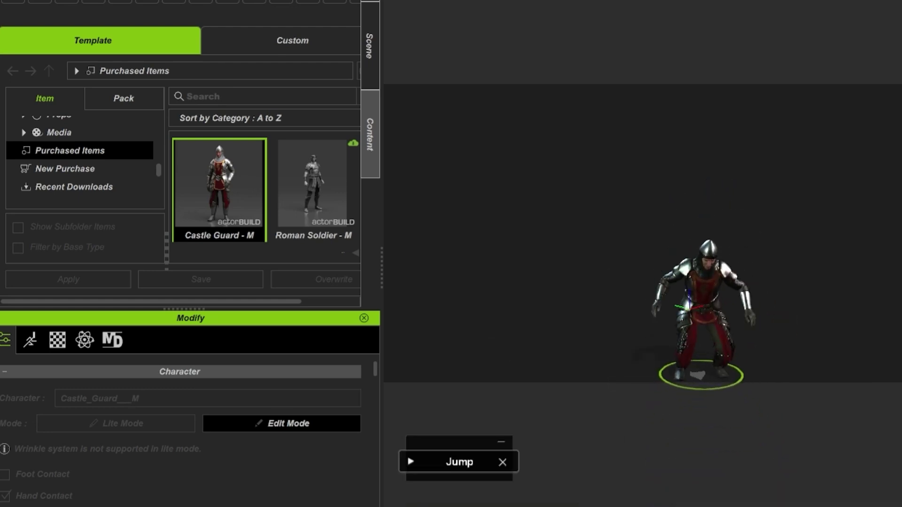
{"action": "key", "text": "Tab"}
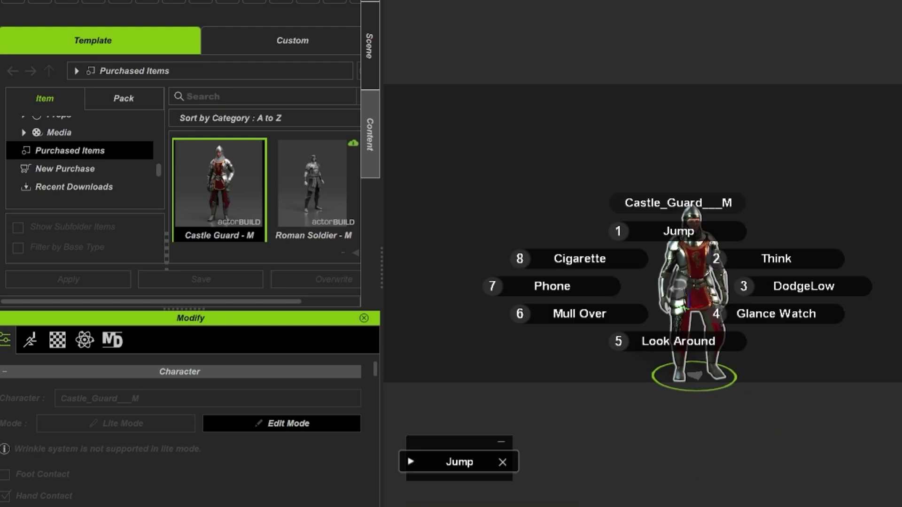
{"action": "key", "text": "3"}
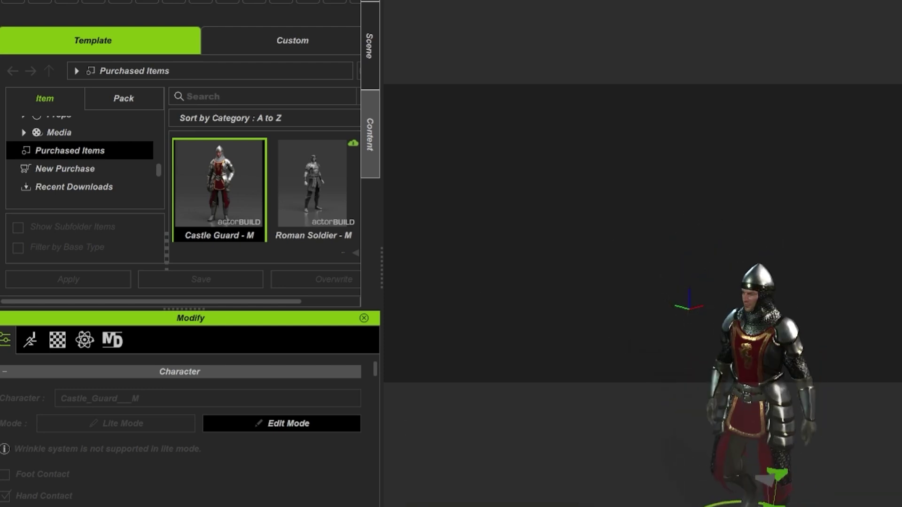
- Steer the castle guard left, forward and right, and trigger its Look Around action
{"action": "key", "text": "a"}
{"action": "key", "text": "w"}
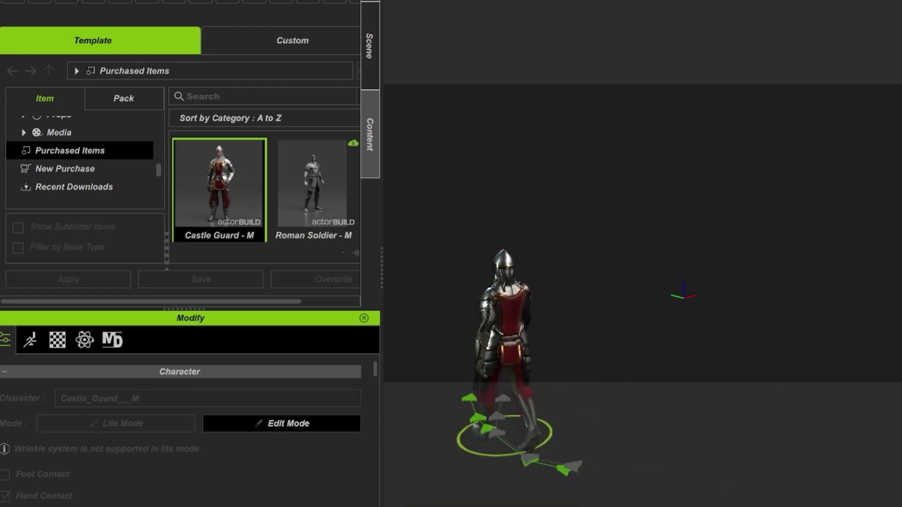
{"action": "key", "text": "d"}
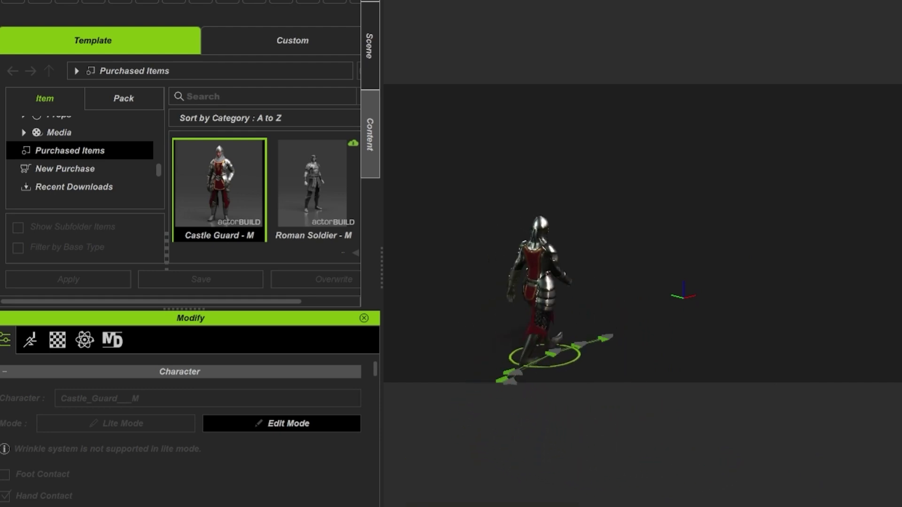
{"action": "key", "text": "space"}
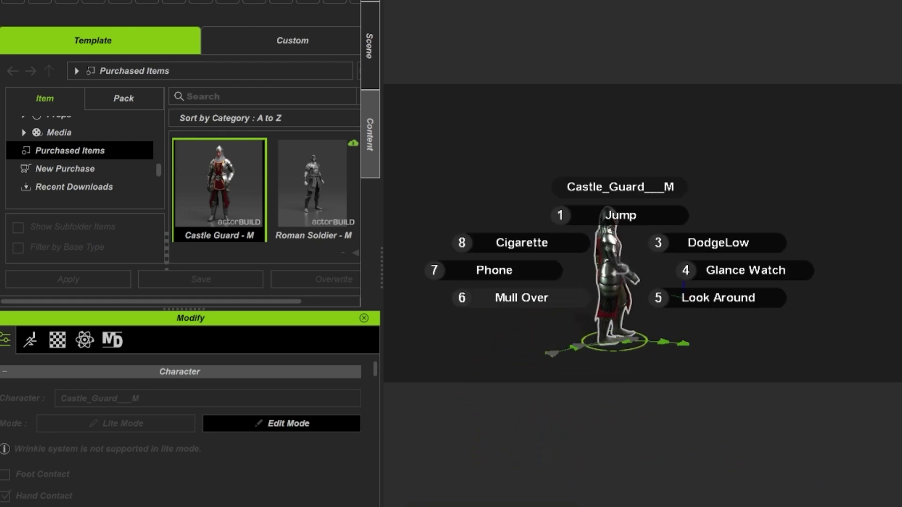
{"action": "key", "text": "5"}
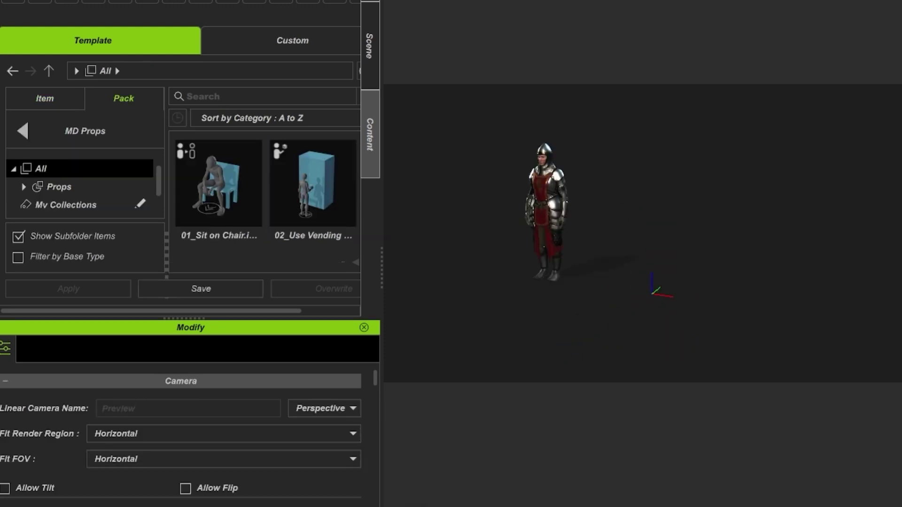
- Browse the MD Props pack and place the 01_Sit on Chair prop in the scene beside the castle guard
{"action": "middle_click_drag", "start_coordinate": [652, 233], "coordinate": [611, 231]}
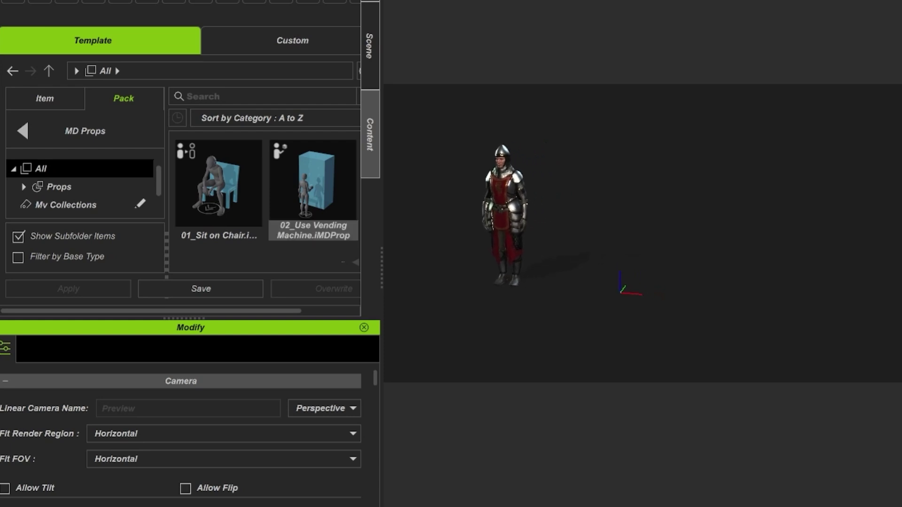
{"action": "scroll", "coordinate": [313, 200], "scroll_direction": "up", "scroll_amount": 8}
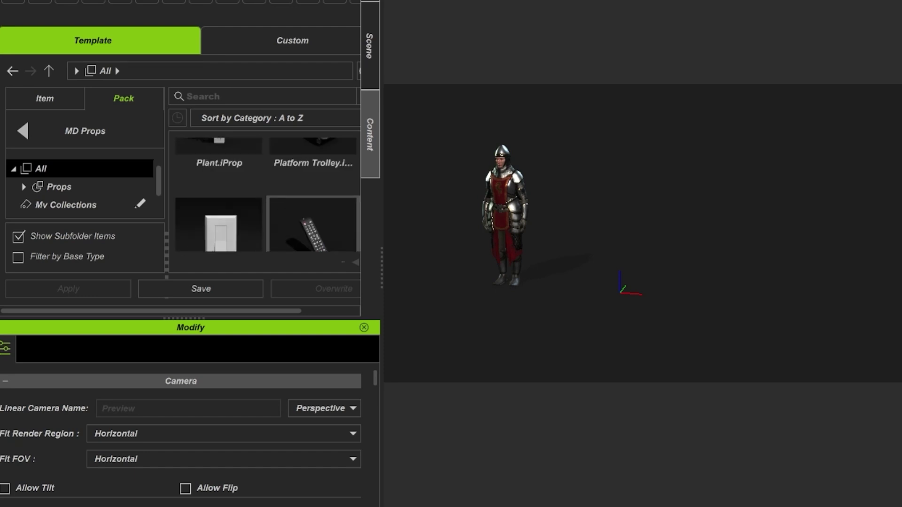
{"action": "scroll", "coordinate": [313, 198], "scroll_direction": "up", "scroll_amount": 3}
{"action": "scroll", "coordinate": [312, 197], "scroll_direction": "down", "scroll_amount": 8}
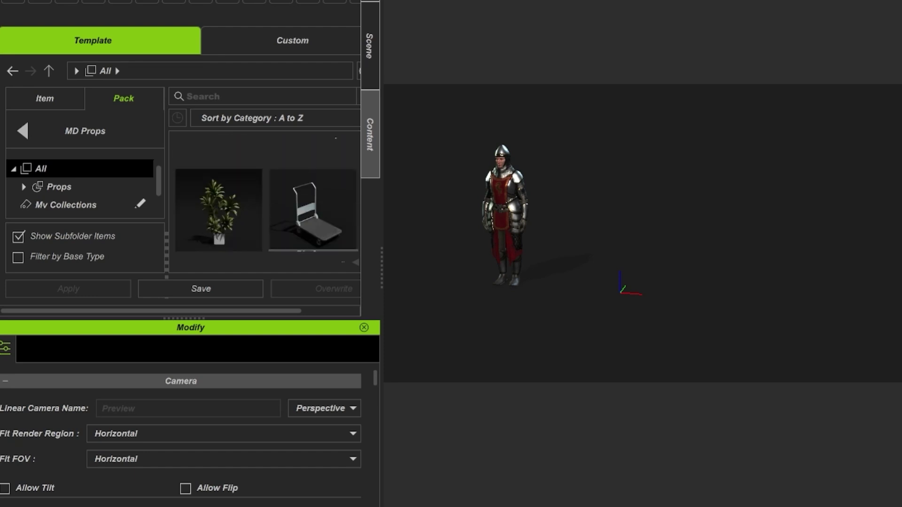
{"action": "scroll", "coordinate": [313, 198], "scroll_direction": "down", "scroll_amount": 6}
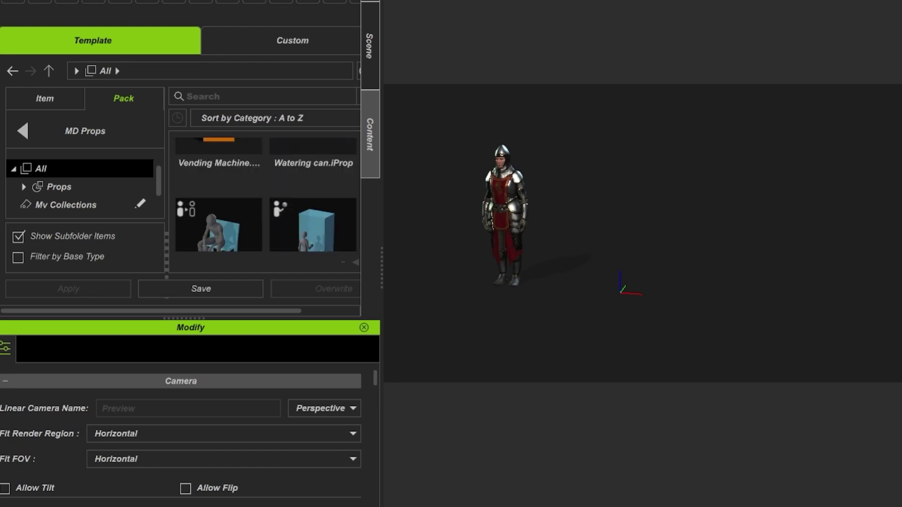
{"action": "left_click", "coordinate": [221, 188]}
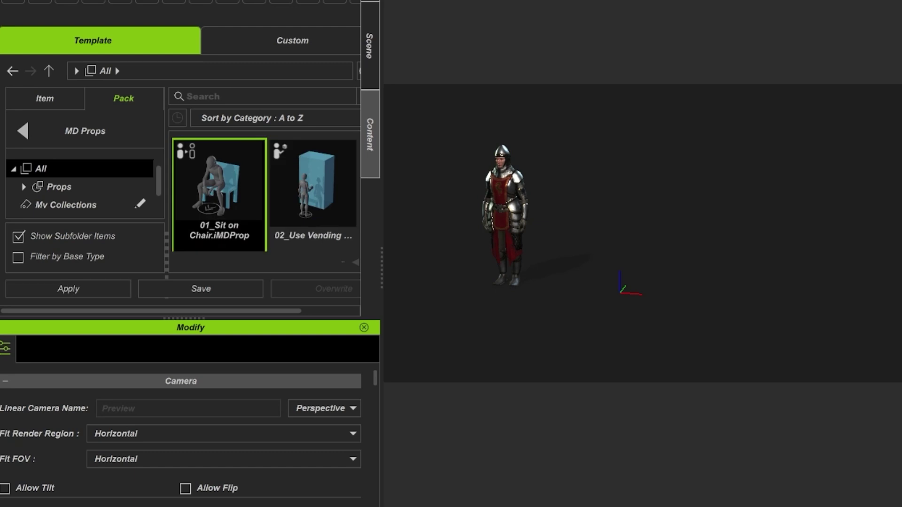
{"action": "scroll", "coordinate": [263, 195], "scroll_direction": "down", "scroll_amount": 2}
{"action": "scroll", "coordinate": [265, 195], "scroll_direction": "up", "scroll_amount": 2}
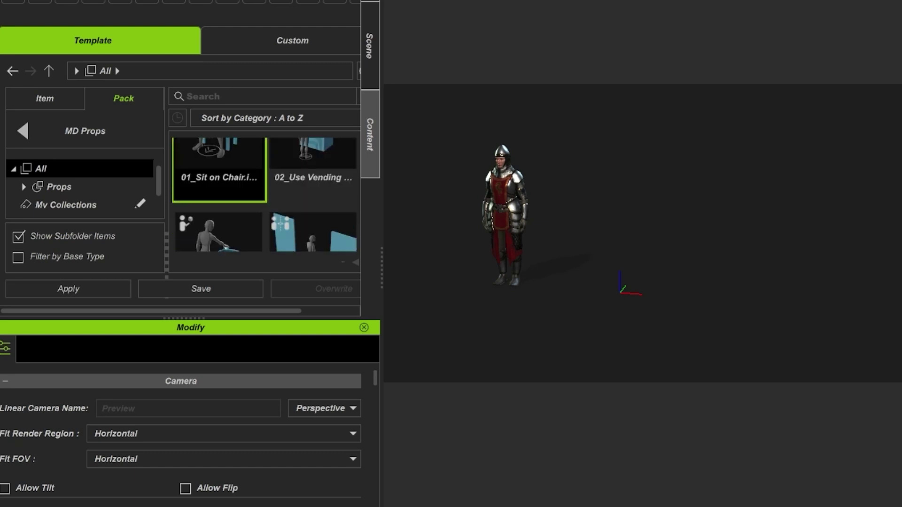
{"action": "left_click_drag", "start_coordinate": [219, 188], "coordinate": [667, 300]}
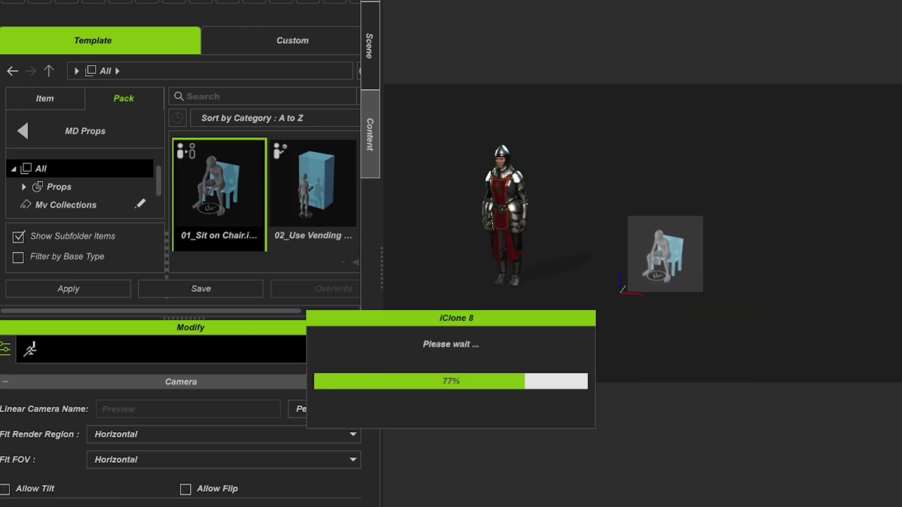
- Rotate the chair prop so its seat faces the guard's side and move it to about X 83.1, Y 13.7
{"action": "right_click_drag", "start_coordinate": [667, 301], "coordinate": [669, 322]}
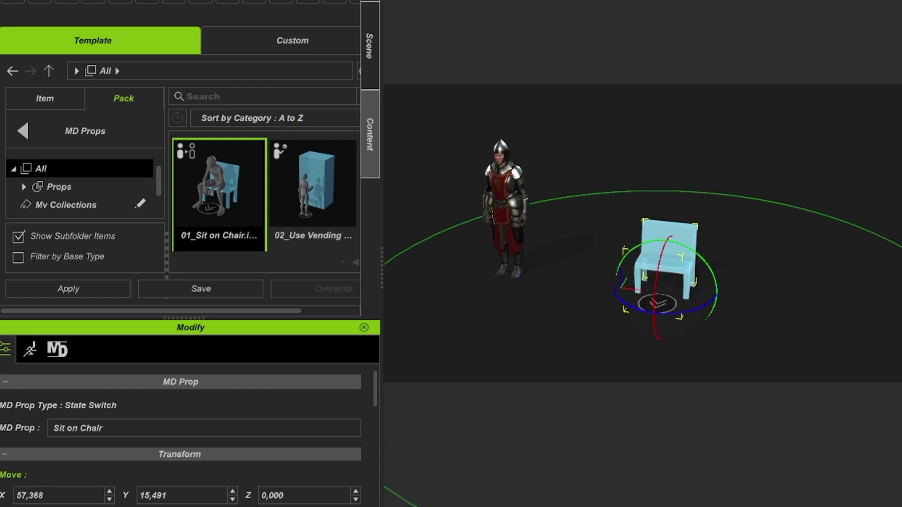
{"action": "left_click_drag", "start_coordinate": [669, 313], "coordinate": [641, 310]}
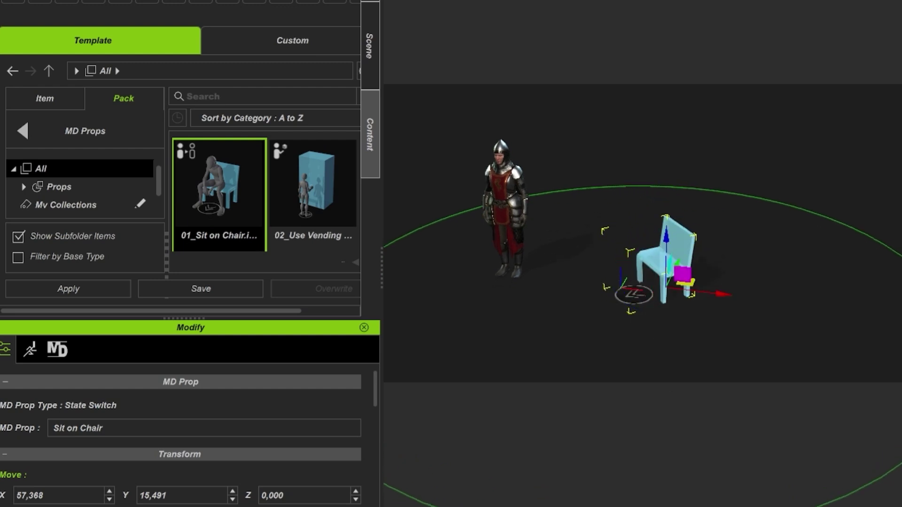
{"action": "left_click_drag", "start_coordinate": [687, 283], "coordinate": [704, 286]}
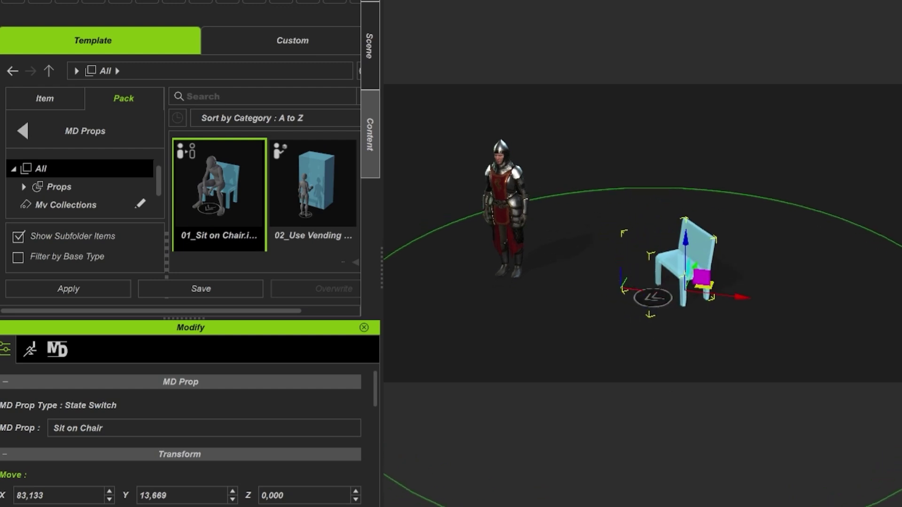
- Examine the castle guard and the placed chair prop, with its approach marker, from several angles
{"action": "left_click", "coordinate": [504, 202]}
{"action": "right_click_drag", "start_coordinate": [510, 212], "coordinate": [559, 221]}
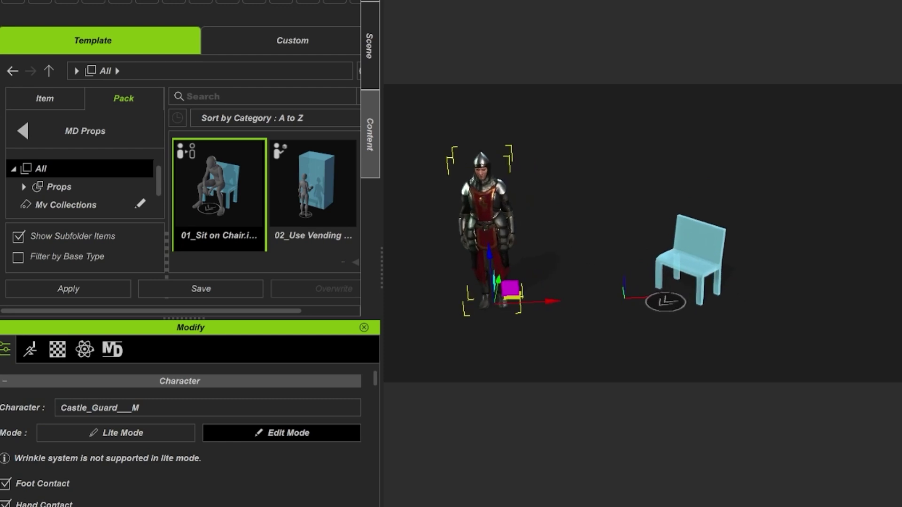
{"action": "scroll", "coordinate": [587, 235], "scroll_direction": "up", "scroll_amount": 3}
{"action": "middle_click_drag", "start_coordinate": [588, 235], "coordinate": [531, 216]}
{"action": "left_click", "coordinate": [657, 235]}
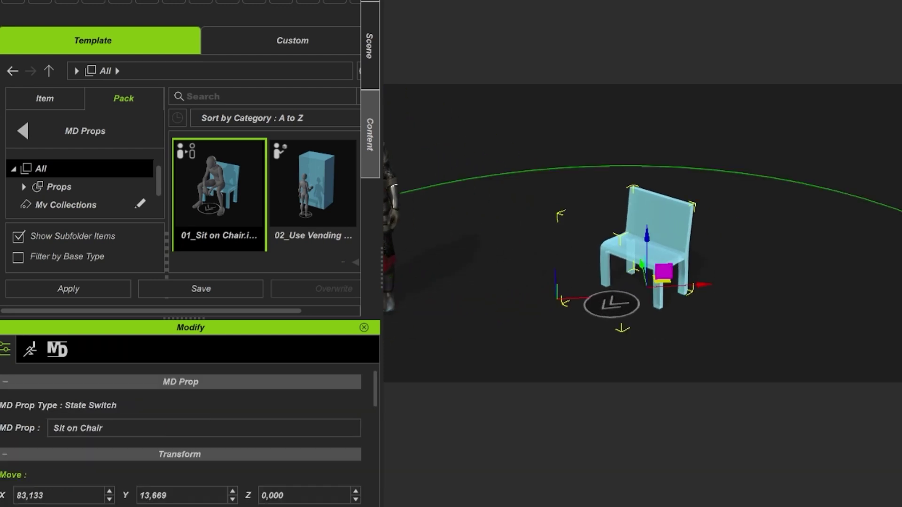
{"action": "right_click_drag", "start_coordinate": [658, 235], "coordinate": [623, 237]}
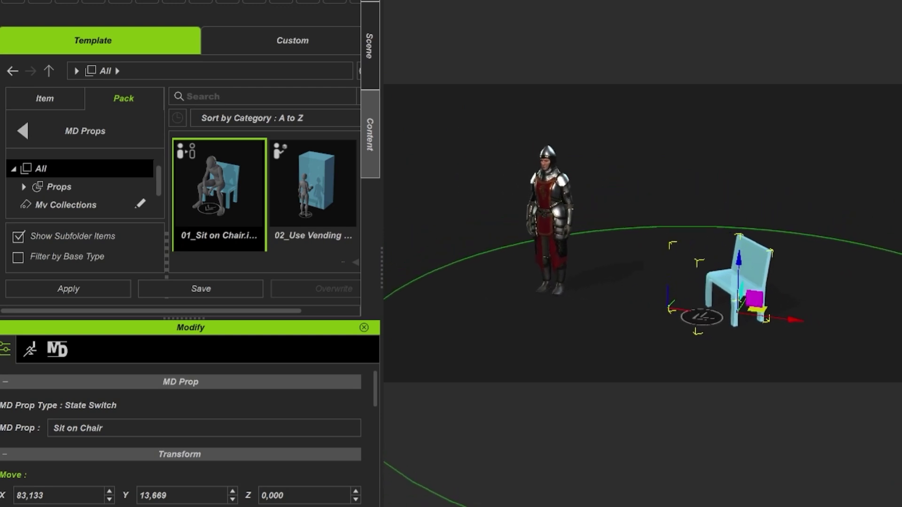
- Select the castle guard, start controlling it in Motion Director and send it to sit on the chair prop
{"action": "left_click", "coordinate": [610, 202]}
{"action": "left_click", "coordinate": [548, 212]}
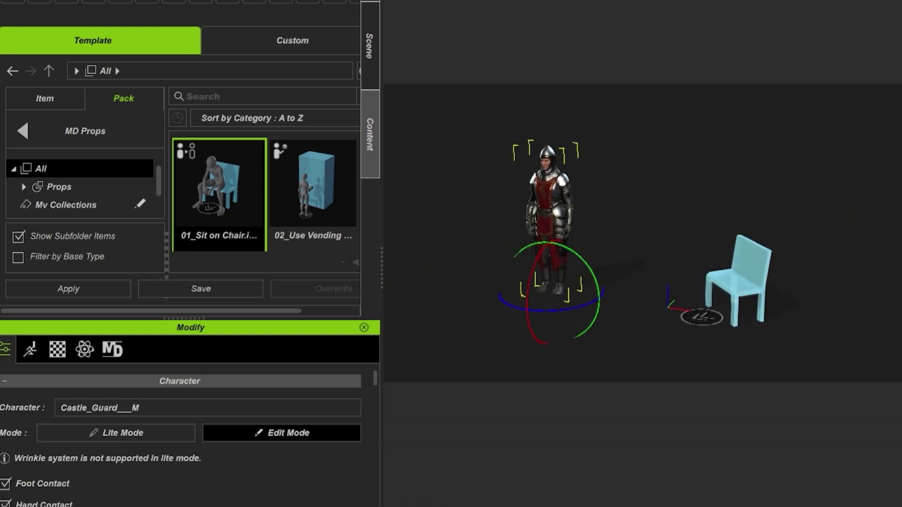
{"action": "key", "text": "w"}
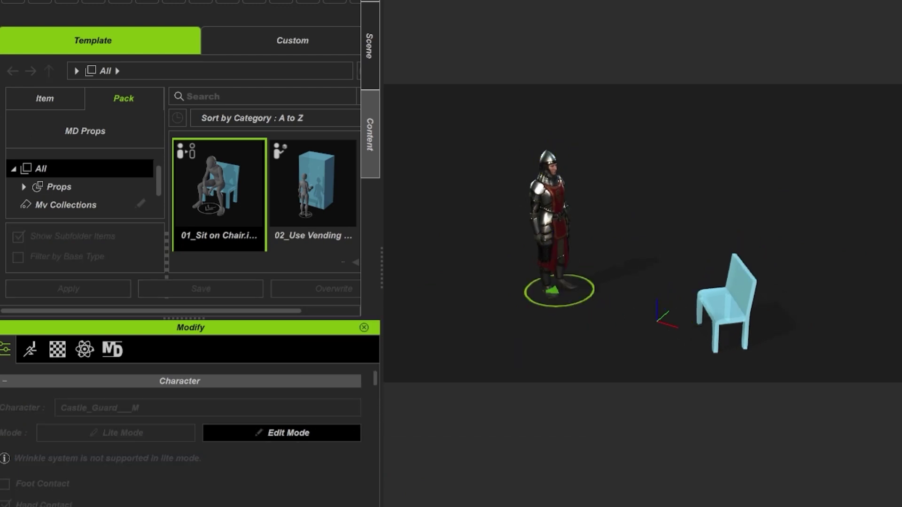
{"action": "left_click", "coordinate": [620, 217]}
{"action": "right_click", "coordinate": [726, 303]}
{"action": "key", "text": "1"}
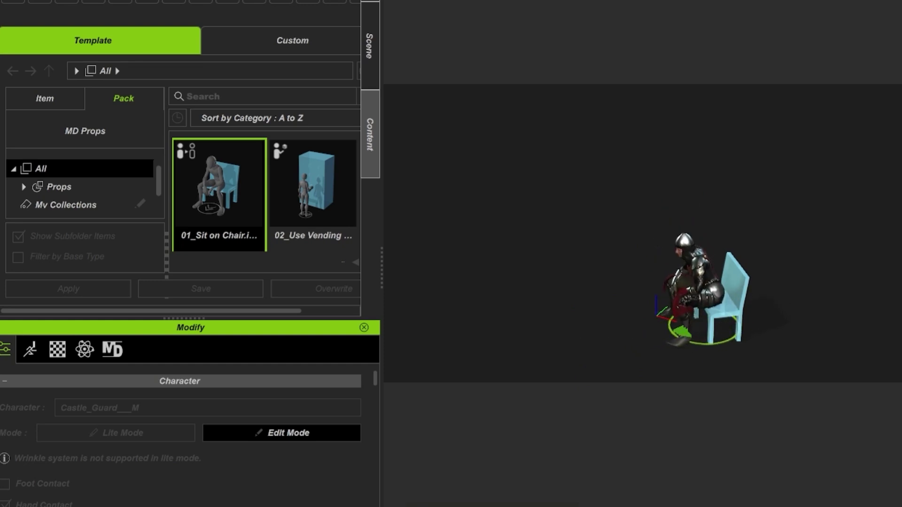
- Trigger the seated castle guard's Look Around action from its Character actions
{"action": "right_click", "coordinate": [678, 289]}
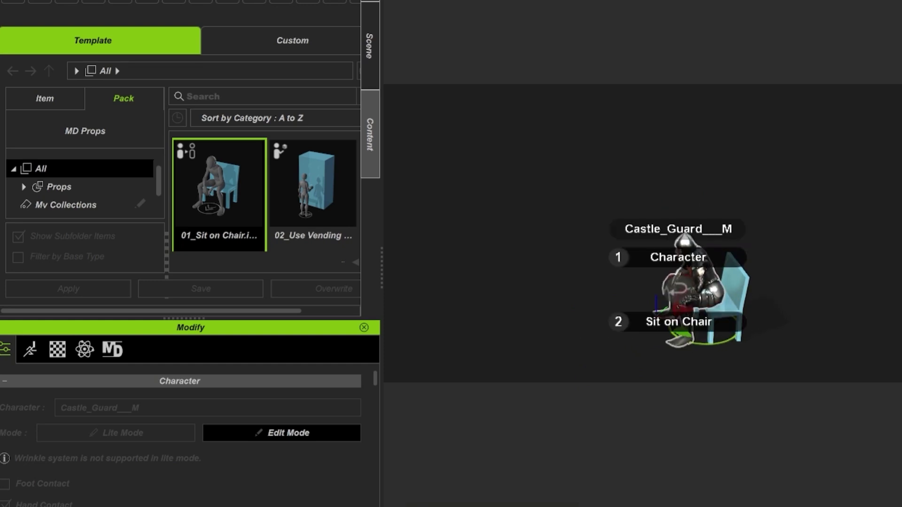
{"action": "key", "text": "1"}
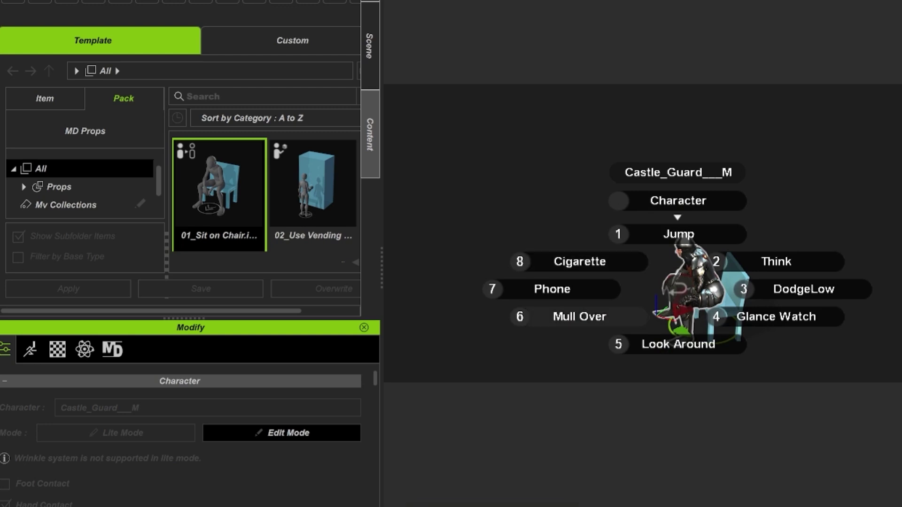
{"action": "left_click", "coordinate": [678, 344]}
{"action": "left_click", "coordinate": [680, 258]}
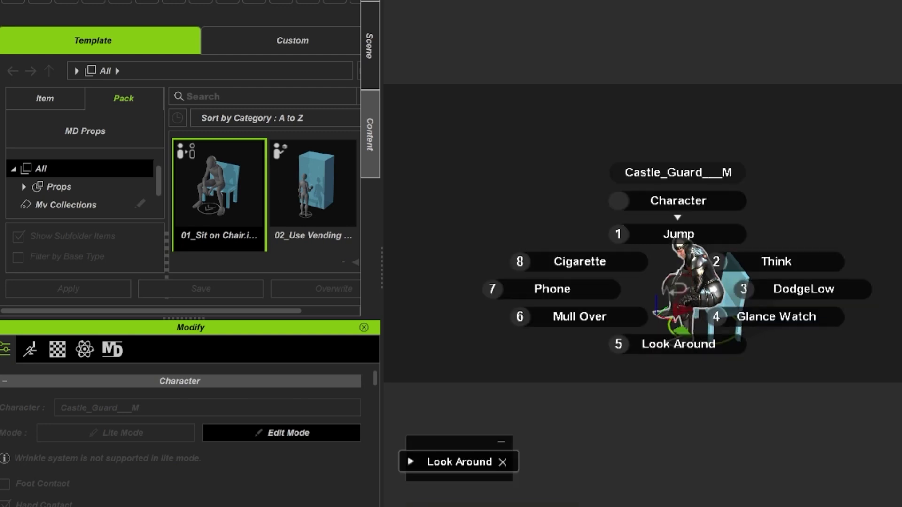
{"action": "key", "text": "3"}
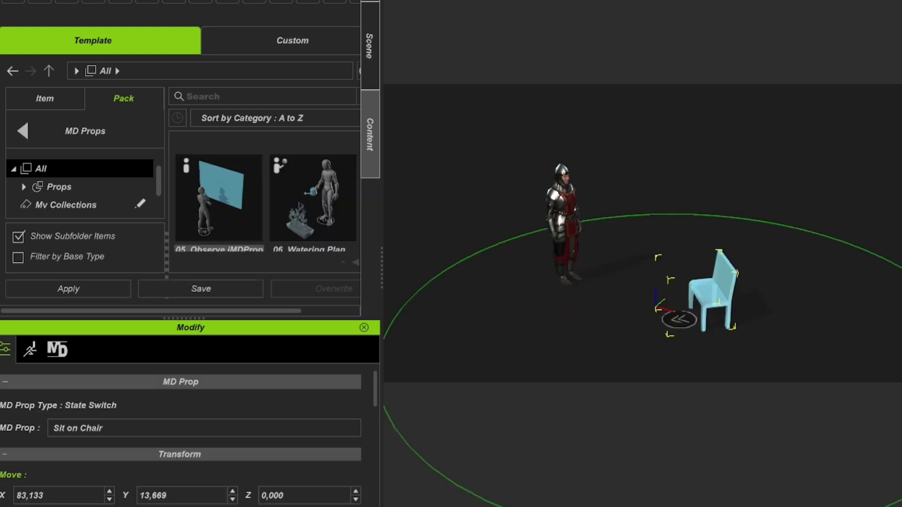
- Place the 05_Observe prop in the scene on the guard's side away from the chair and rotate its panel slightly
{"action": "scroll", "coordinate": [263, 197], "scroll_direction": "down", "scroll_amount": 1}
{"action": "left_click_drag", "start_coordinate": [219, 188], "coordinate": [461, 277]}
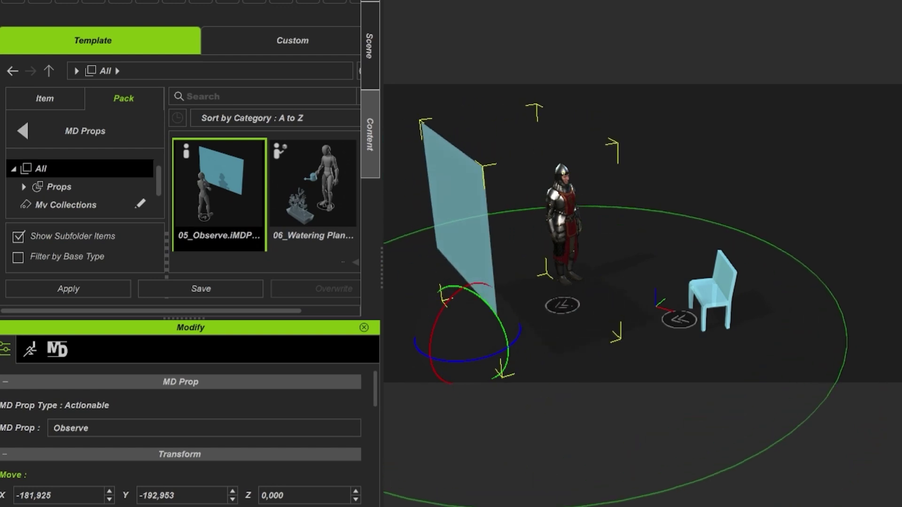
{"action": "left_click_drag", "start_coordinate": [463, 361], "coordinate": [489, 357]}
- Place the 07_Push Cart prop behind the chair at about X -160, Y 317.9, turn it around, and select the castle guard
{"action": "scroll", "coordinate": [312, 202], "scroll_direction": "down", "scroll_amount": 2}
{"action": "left_click", "coordinate": [312, 211]}
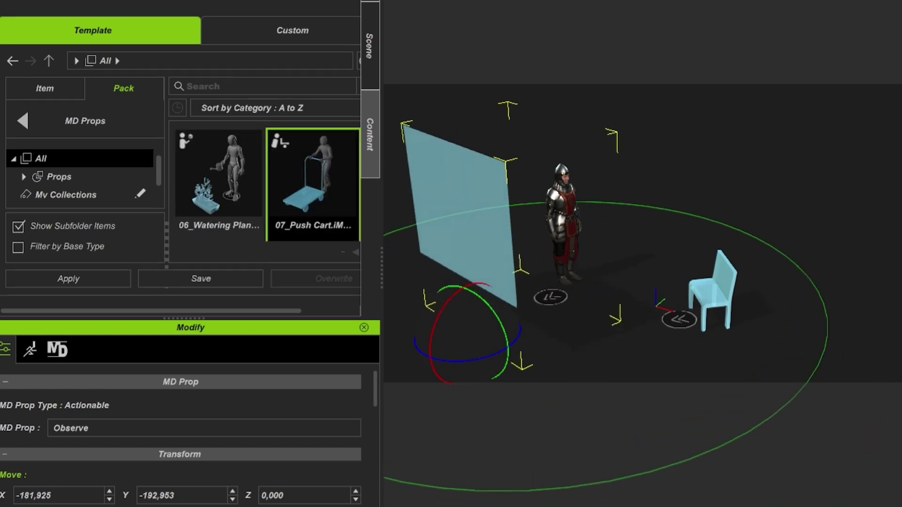
{"action": "left_click_drag", "start_coordinate": [313, 183], "coordinate": [670, 188]}
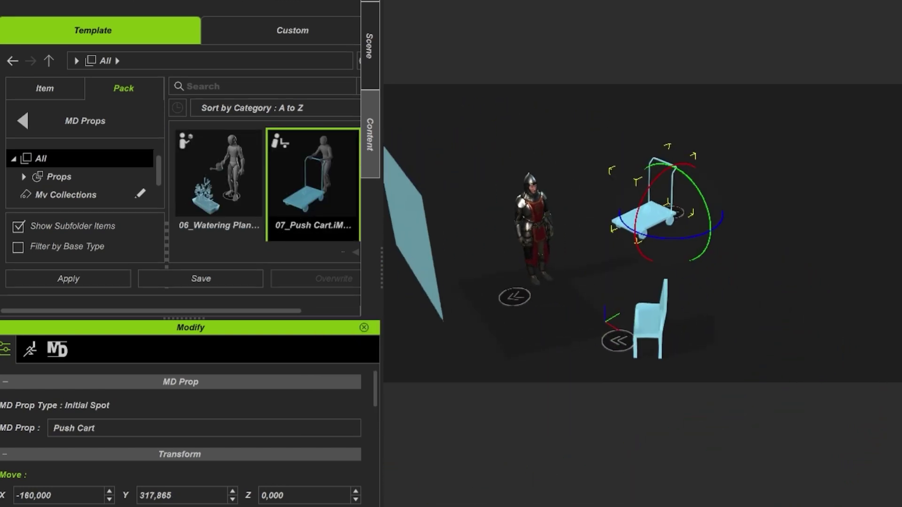
{"action": "left_click_drag", "start_coordinate": [668, 239], "coordinate": [710, 232]}
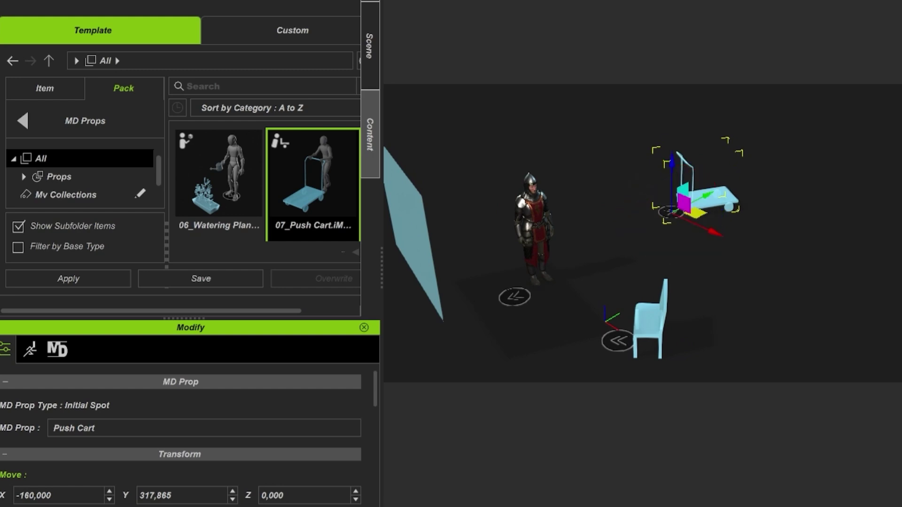
{"action": "left_click", "coordinate": [534, 217]}
{"action": "right_click_drag", "start_coordinate": [535, 217], "coordinate": [553, 219]}
{"action": "right_click_drag", "start_coordinate": [552, 218], "coordinate": [578, 219]}
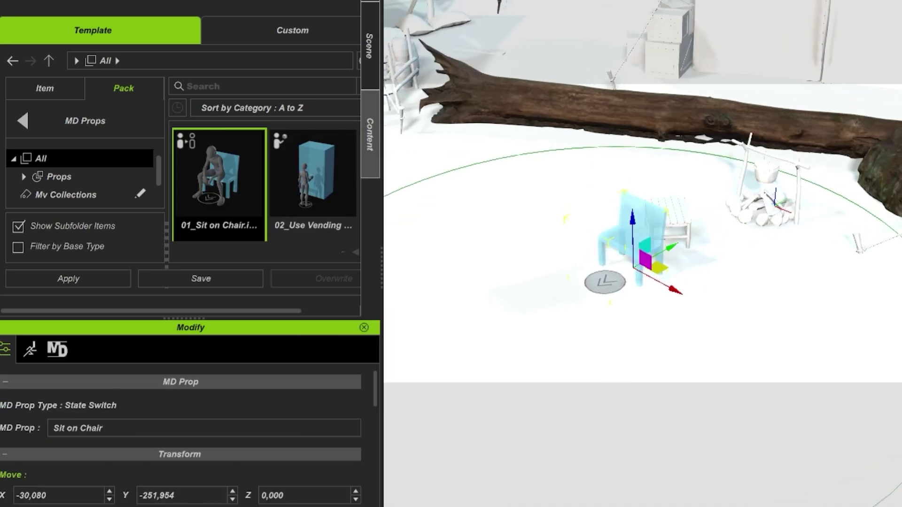
- Move the Sit on Chair prop onto the wooden seat by the campfire and the Observe prop to about X 688.2, Y -294.6
{"action": "left_click_drag", "start_coordinate": [610, 294], "coordinate": [685, 267]}
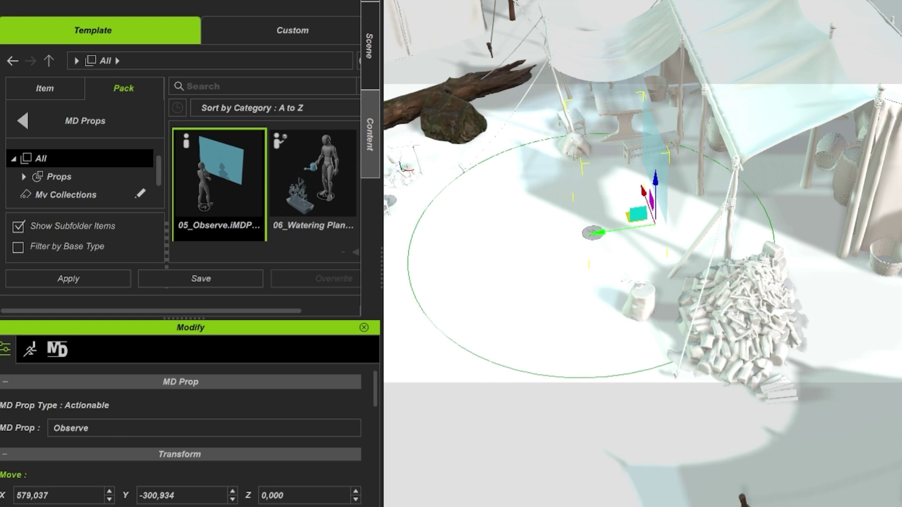
{"action": "left_click_drag", "start_coordinate": [605, 231], "coordinate": [652, 226]}
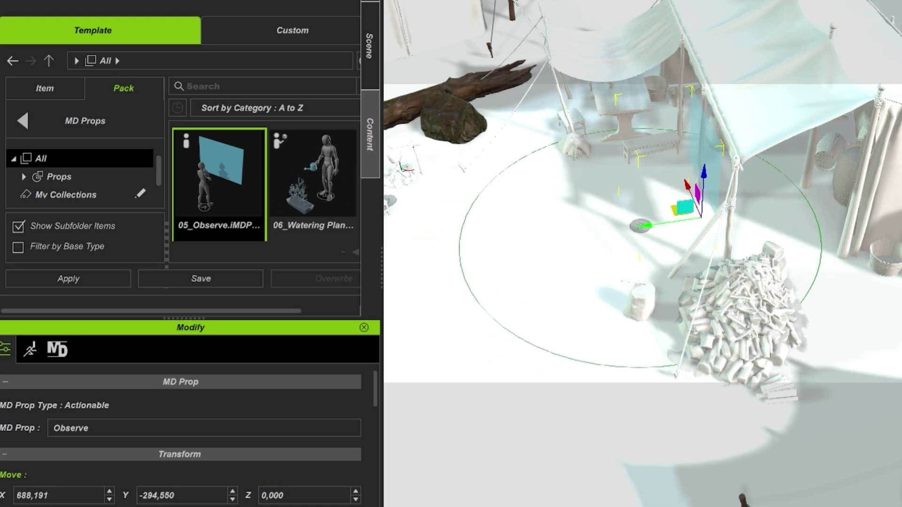
- Move the Sit High prop against the fallen log, to about X -106.1, Y 180.7
{"action": "scroll", "coordinate": [651, 227], "scroll_direction": "down", "scroll_amount": 5}
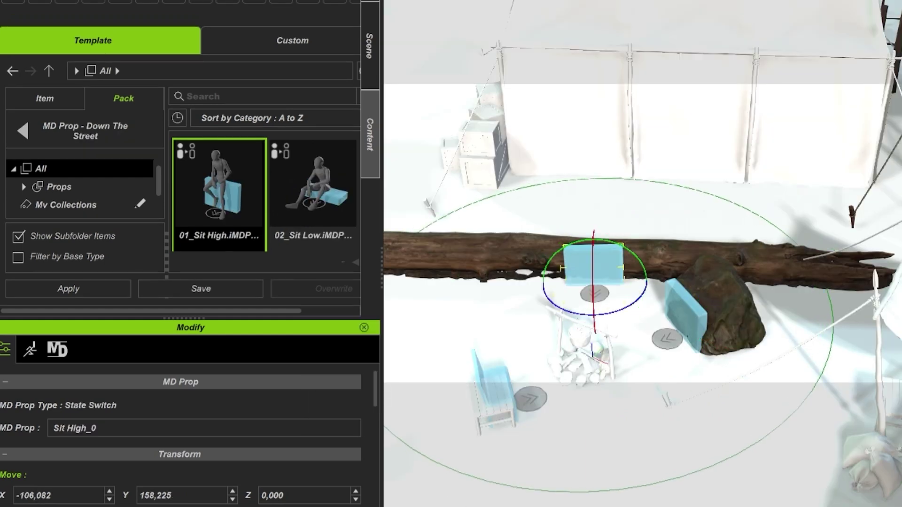
{"action": "key", "text": "w"}
{"action": "left_click_drag", "start_coordinate": [626, 256], "coordinate": [633, 248]}
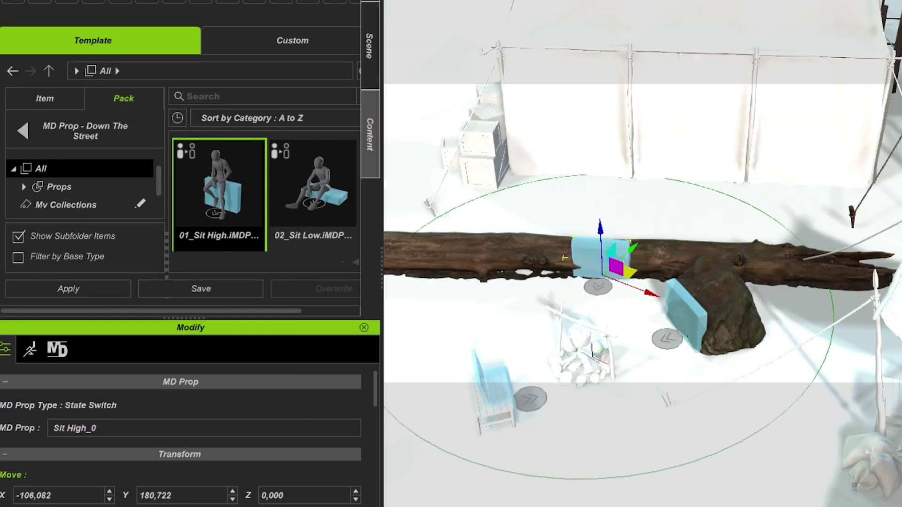
{"action": "left_click_drag", "start_coordinate": [591, 308], "coordinate": [601, 308]}
- Add another 01_Sit High prop near the root end of the fallen log and reposition it against the trunk
{"action": "middle_click_drag", "start_coordinate": [555, 282], "coordinate": [846, 296]}
{"action": "left_click_drag", "start_coordinate": [219, 197], "coordinate": [644, 338]}
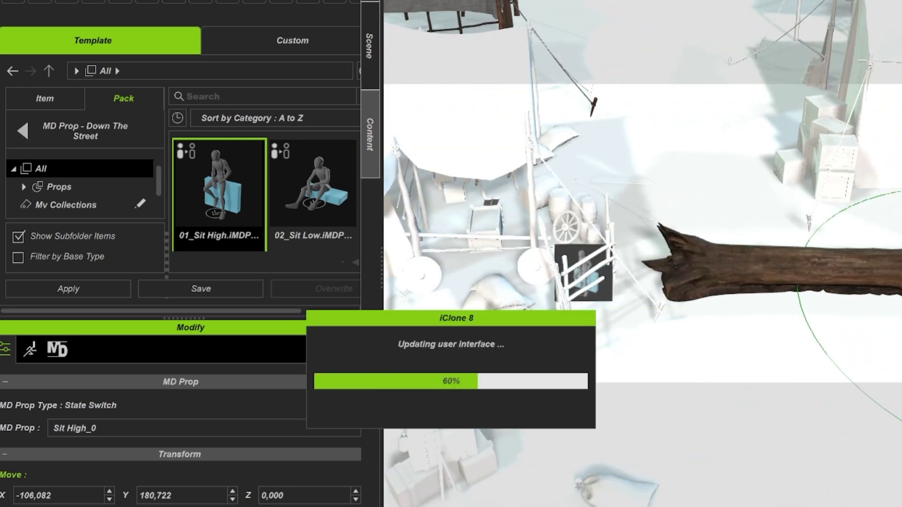
{"action": "left_click_drag", "start_coordinate": [656, 230], "coordinate": [715, 201]}
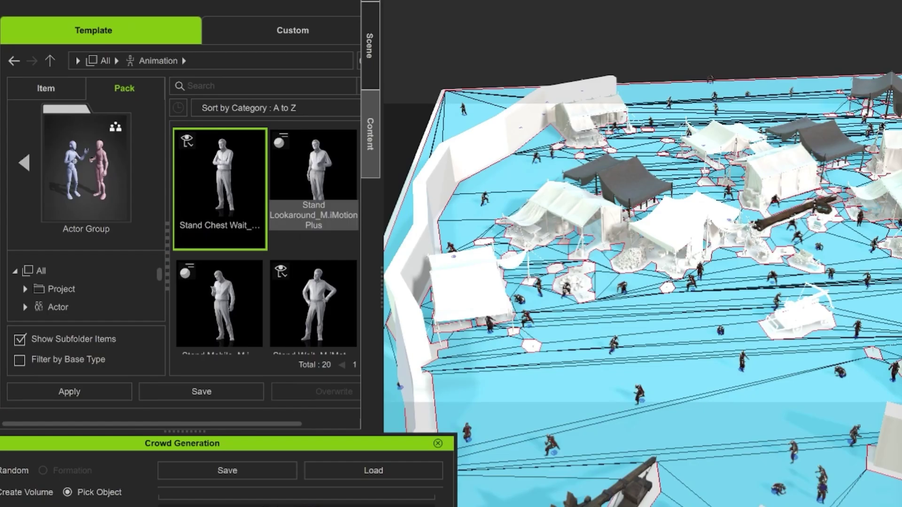
- Browse the Actor Group animations, picking Stand Lookaround_M and Stand Wait_M, and return to the pack list
{"action": "left_click", "coordinate": [313, 178]}
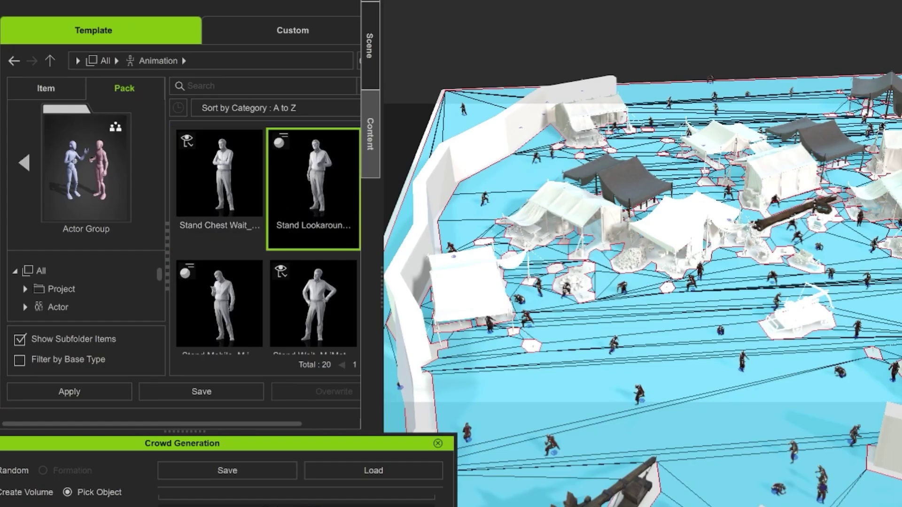
{"action": "left_click", "coordinate": [314, 306]}
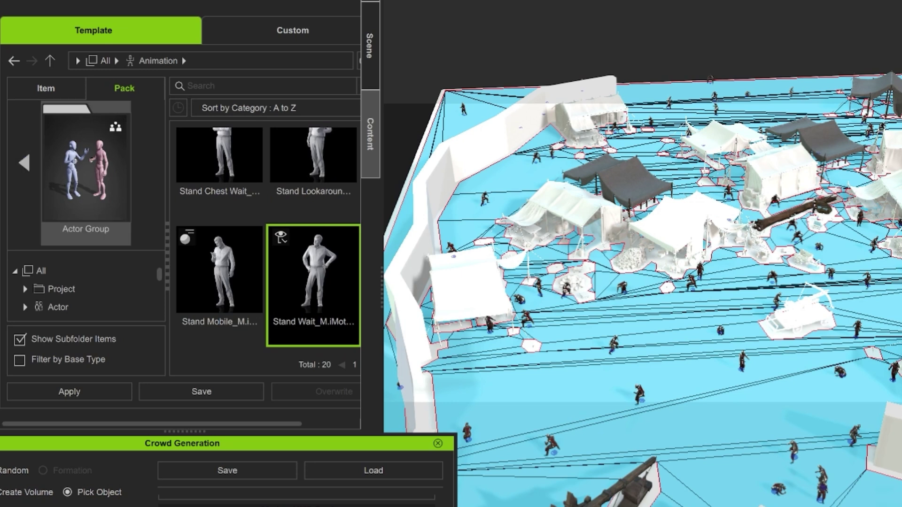
{"action": "left_click", "coordinate": [24, 163]}
- Run the Motion Director simulation and watch the castle guards interact with the seat and Observe props around the camp
{"action": "scroll", "coordinate": [319, 245], "scroll_direction": "down", "scroll_amount": 2}
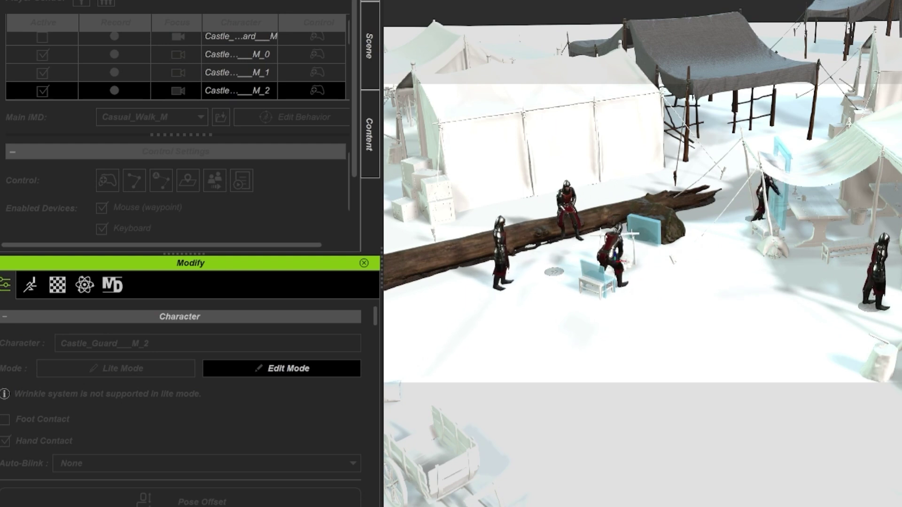
{"action": "scroll", "coordinate": [642, 235], "scroll_direction": "up", "scroll_amount": 2}
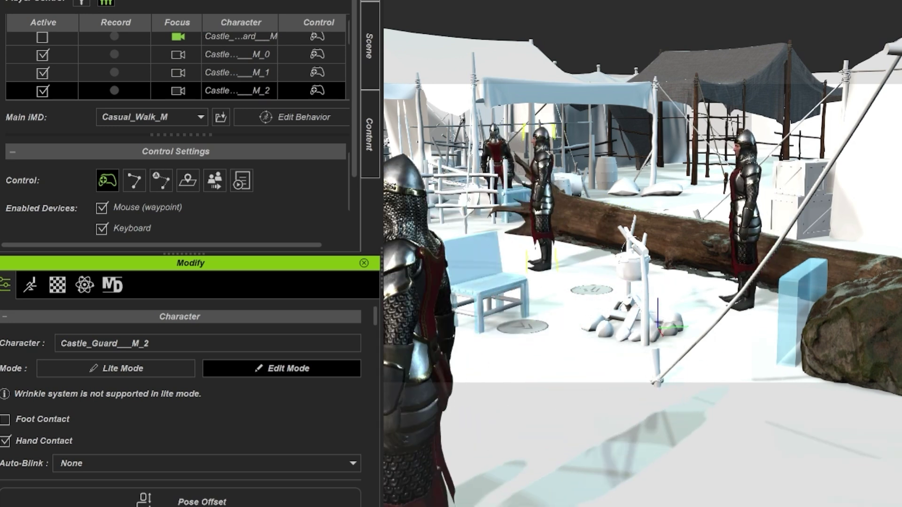
{"action": "key", "text": "space"}
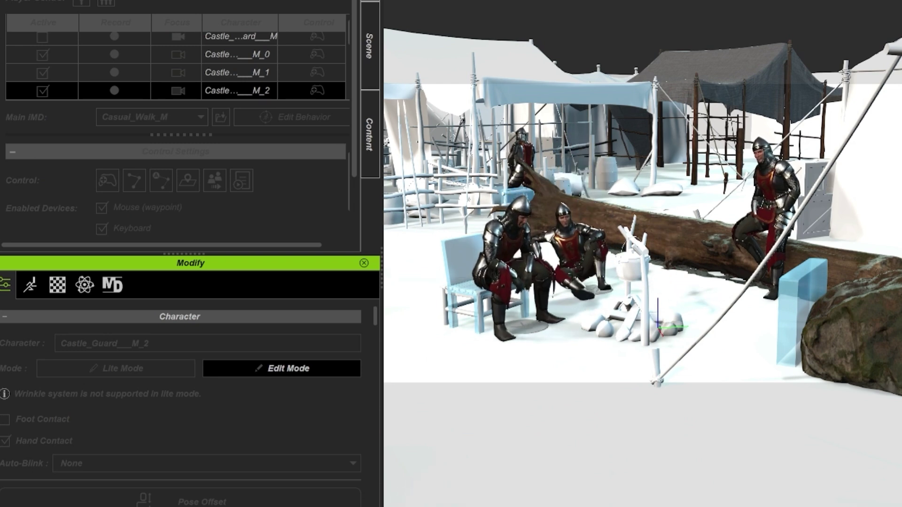
- Switch to the Reallusion Content Store and examine the C: Home Bundle Set 1, Modern Living Room and School Classroom pages
{"action": "scroll", "coordinate": [643, 234], "scroll_direction": "up", "scroll_amount": 5}
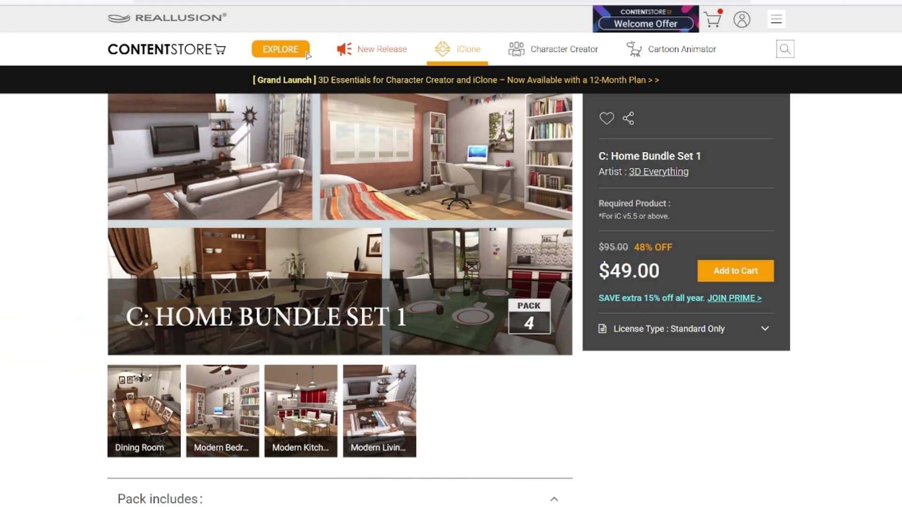
{"action": "scroll", "coordinate": [307, 55], "scroll_direction": "down", "scroll_amount": 2}
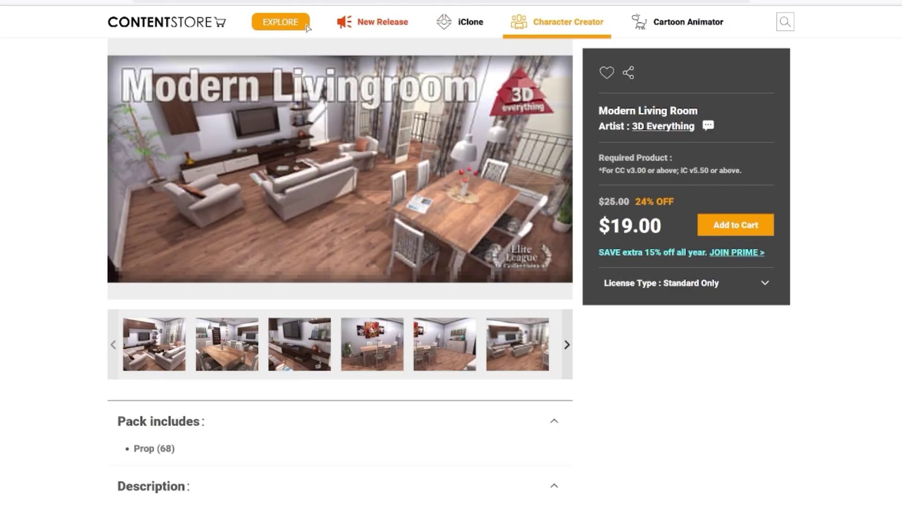
{"action": "scroll", "coordinate": [308, 55], "scroll_direction": "up", "scroll_amount": 2}
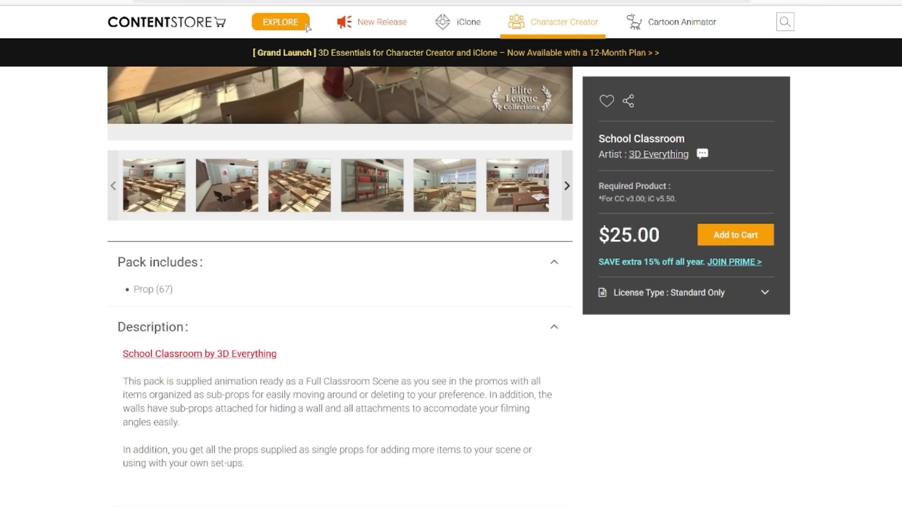
{"action": "scroll", "coordinate": [308, 28], "scroll_direction": "down", "scroll_amount": 8}
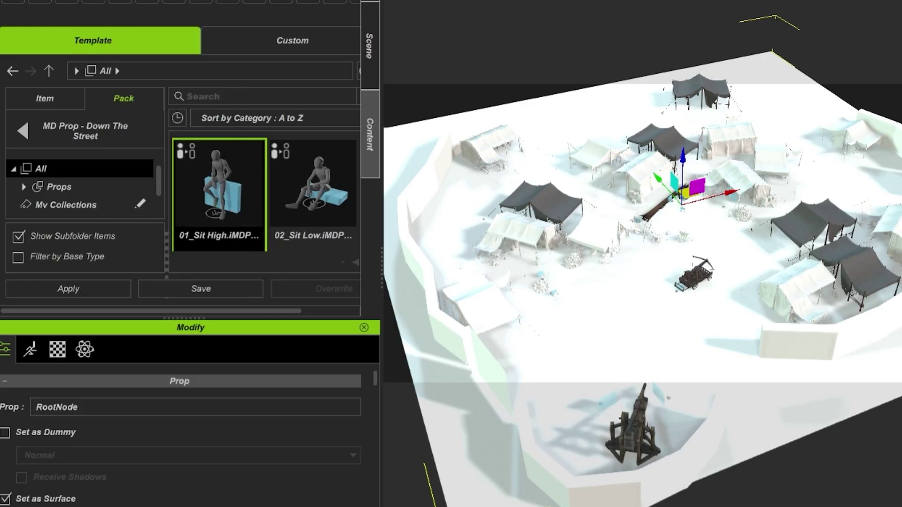
- Generate a NavMesh over the whole camp scene with cell size 20 and cell height 10
{"action": "left_click", "coordinate": [57, 1]}
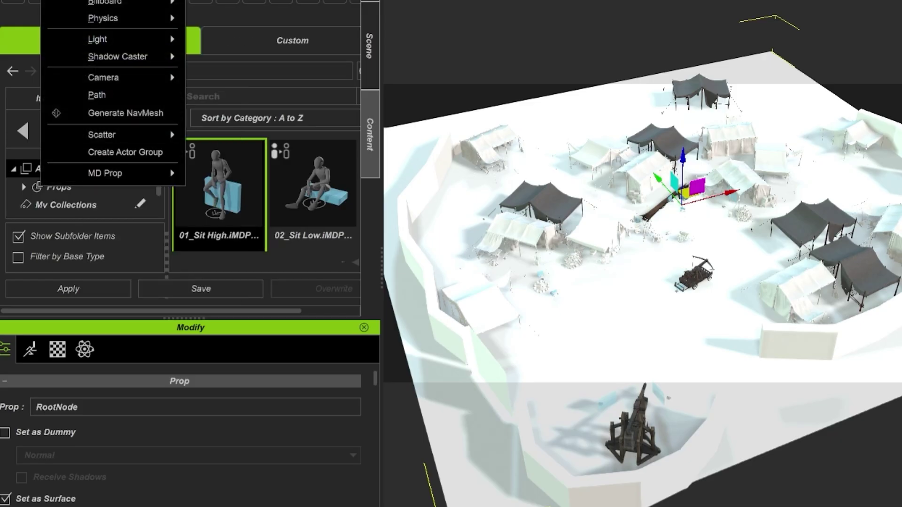
{"action": "left_click", "coordinate": [126, 112]}
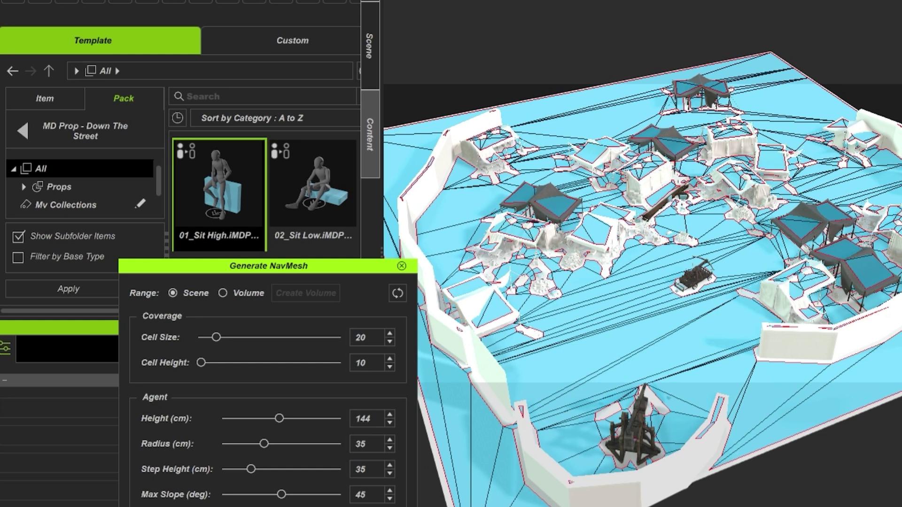
{"action": "right_click_drag", "start_coordinate": [643, 287], "coordinate": [709, 259]}
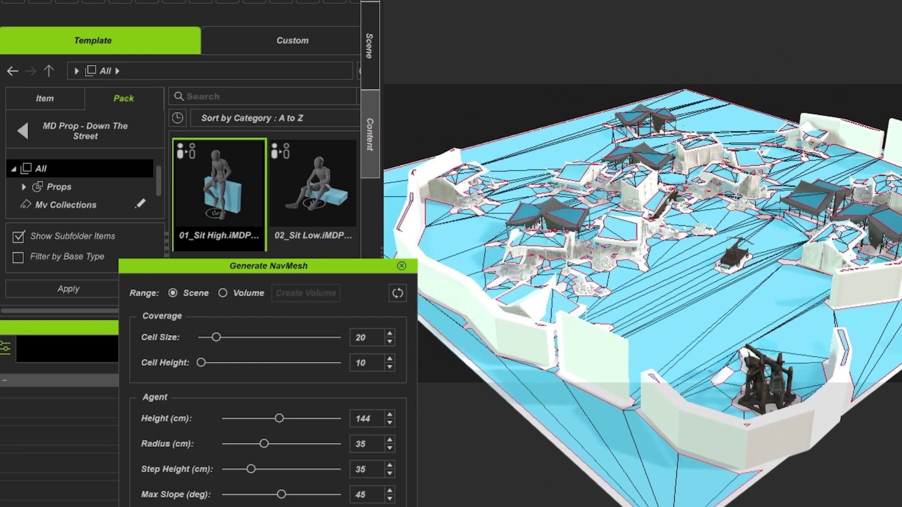
- Lower the NavMesh agent height to 0 cm and dismiss the compatibility warning so it is not shown again
{"action": "left_click_drag", "start_coordinate": [268, 266], "coordinate": [272, 95]}
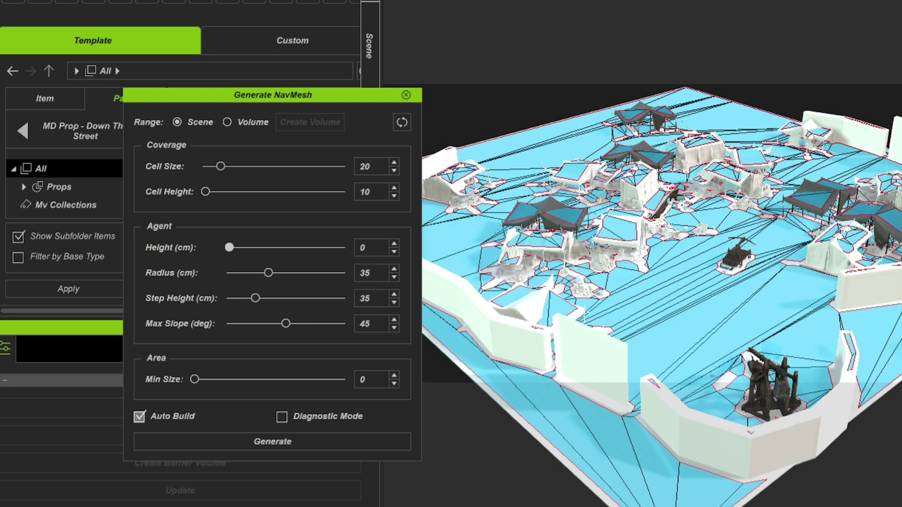
{"action": "left_click", "coordinate": [331, 382]}
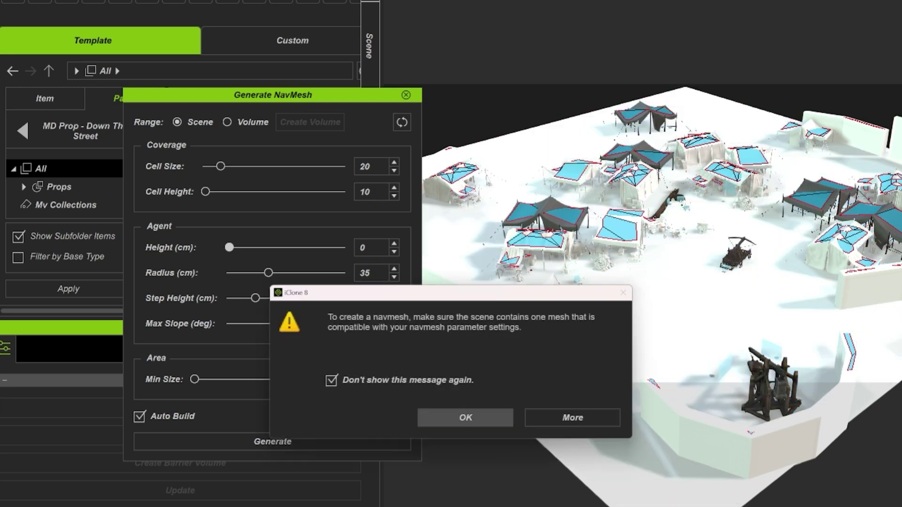
{"action": "left_click", "coordinate": [465, 418]}
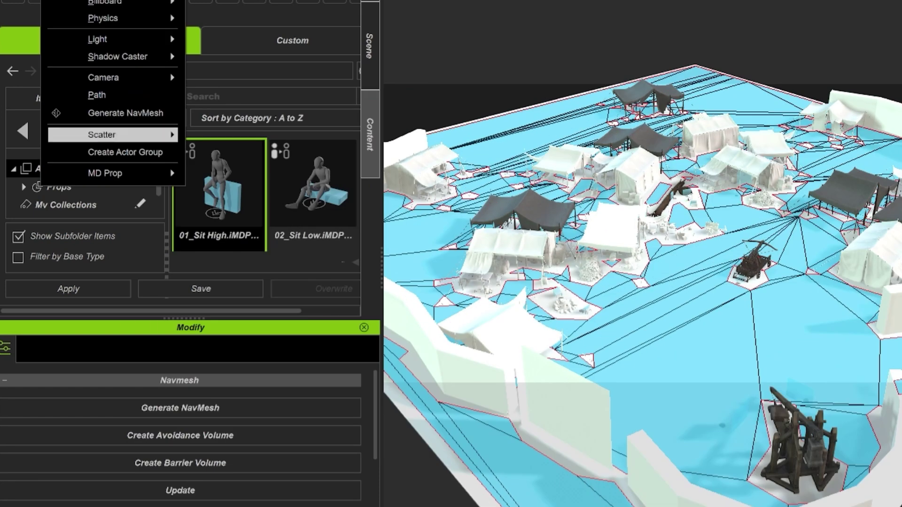
- Open Crowd Generation and add the Castle Guard - M character to its Actor Pool
{"action": "mouse_move", "coordinate": [113, 135]}
{"action": "left_click", "coordinate": [245, 135]}
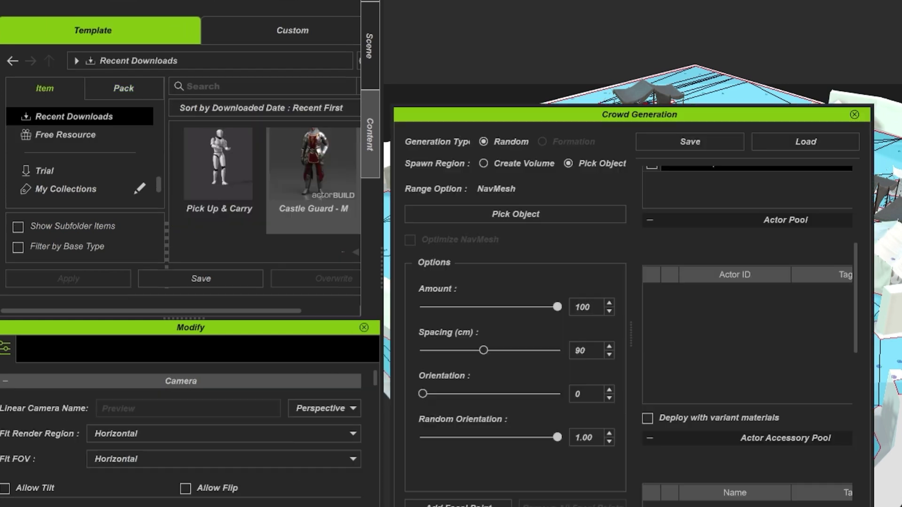
{"action": "left_click_drag", "start_coordinate": [313, 179], "coordinate": [677, 311]}
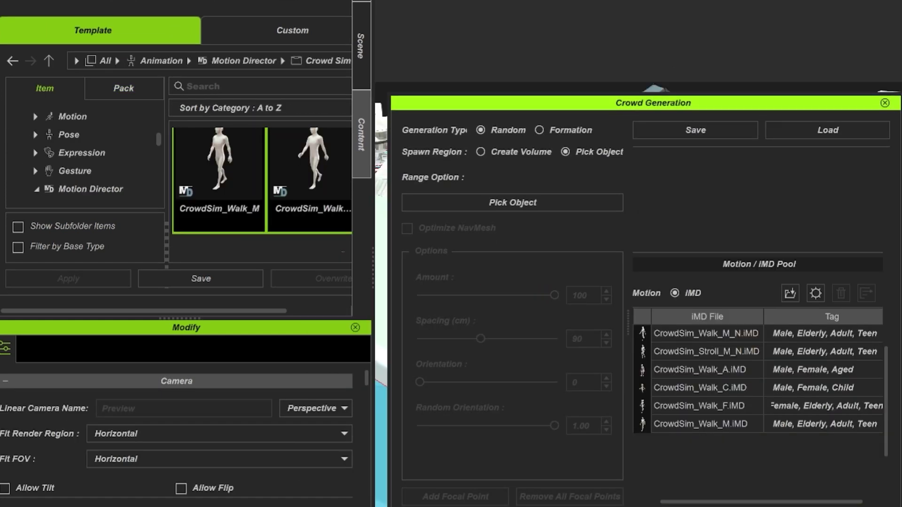
- Move Crowd Generation clear of the content library and supply the Castle Guard - M character as the random crowd's actor
{"action": "left_click_drag", "start_coordinate": [607, 103], "coordinate": [418, 108]}
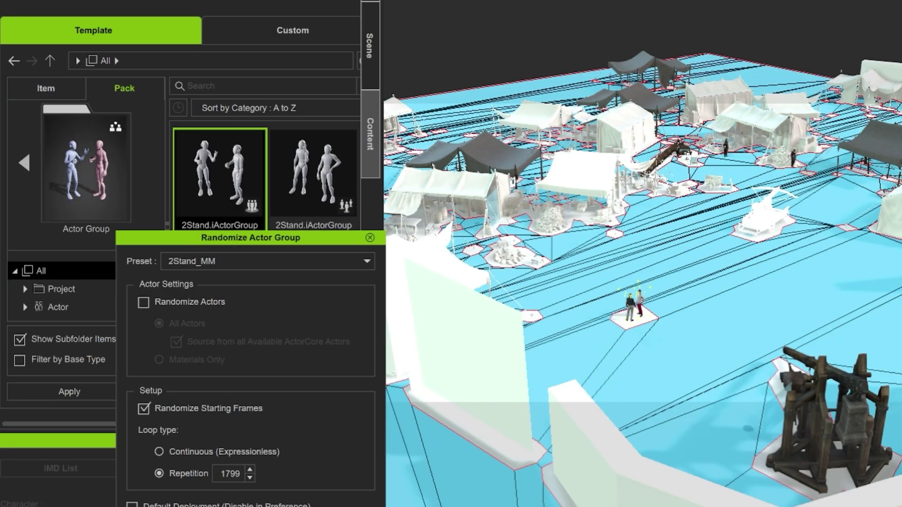
{"action": "scroll", "coordinate": [634, 308], "scroll_direction": "up", "scroll_amount": 10}
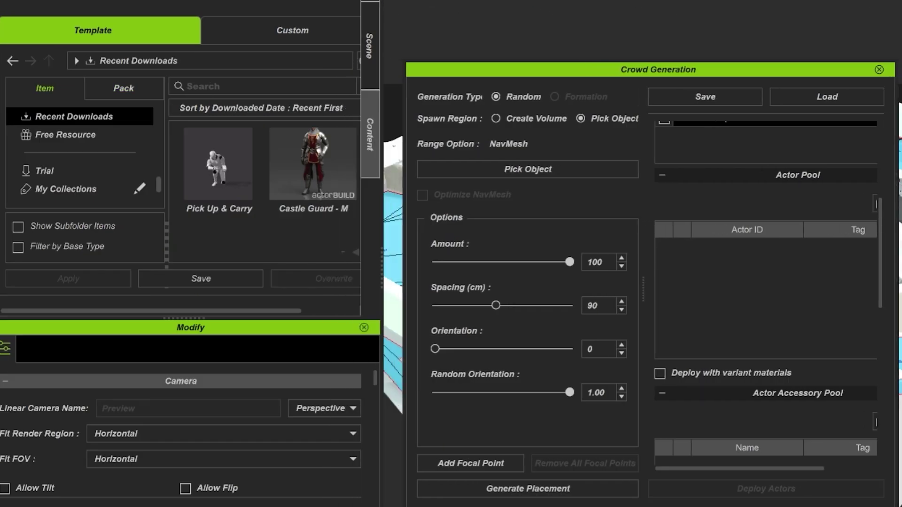
{"action": "left_click_drag", "start_coordinate": [406, 141], "coordinate": [419, 141]}
{"action": "left_click_drag", "start_coordinate": [517, 70], "coordinate": [492, 115]}
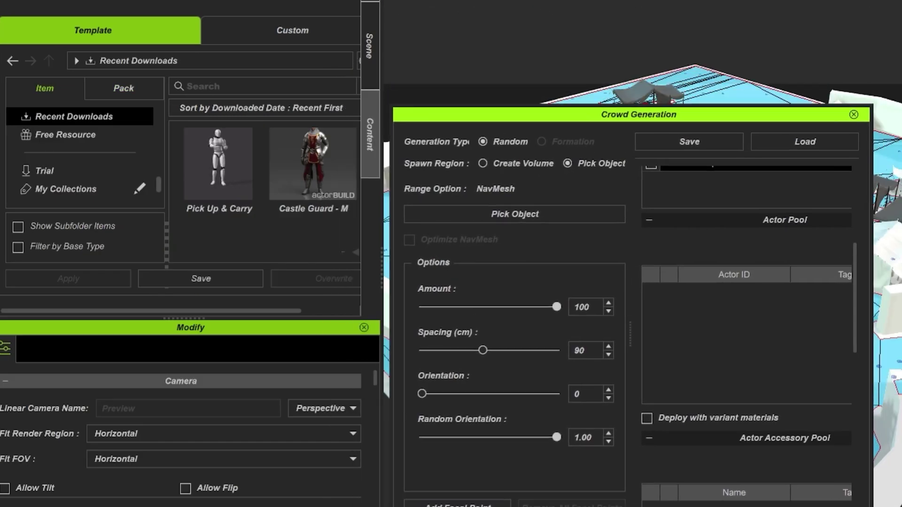
{"action": "left_click_drag", "start_coordinate": [313, 174], "coordinate": [728, 300]}
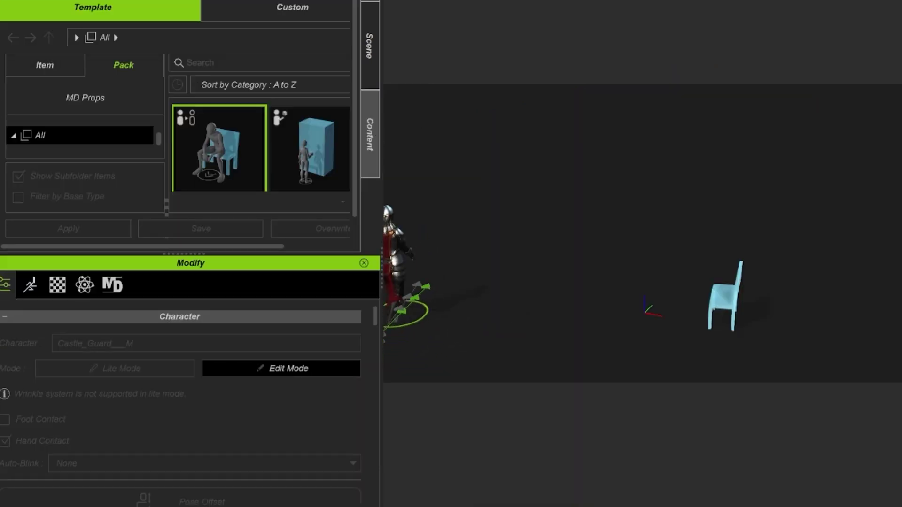
- Direct the castle guard to the chair MD prop and trigger its Sit Down action
{"action": "left_click", "coordinate": [724, 297]}
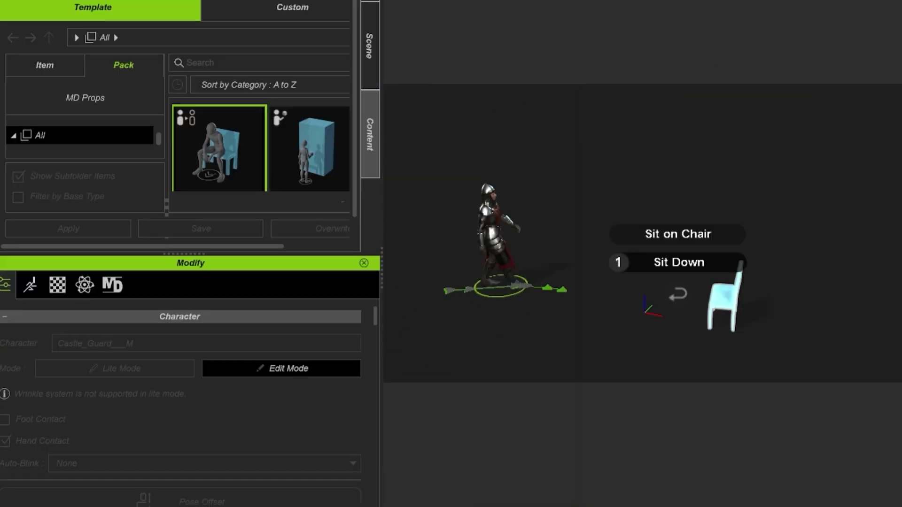
{"action": "left_click", "coordinate": [690, 263]}
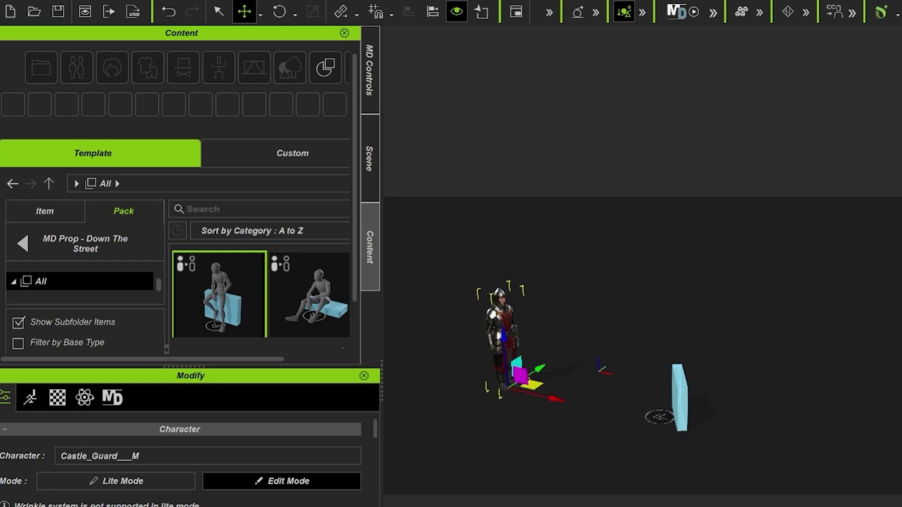
- Review the objects listed in the scene and bring up the castle guard's Motion Director controls
{"action": "left_click", "coordinate": [370, 159]}
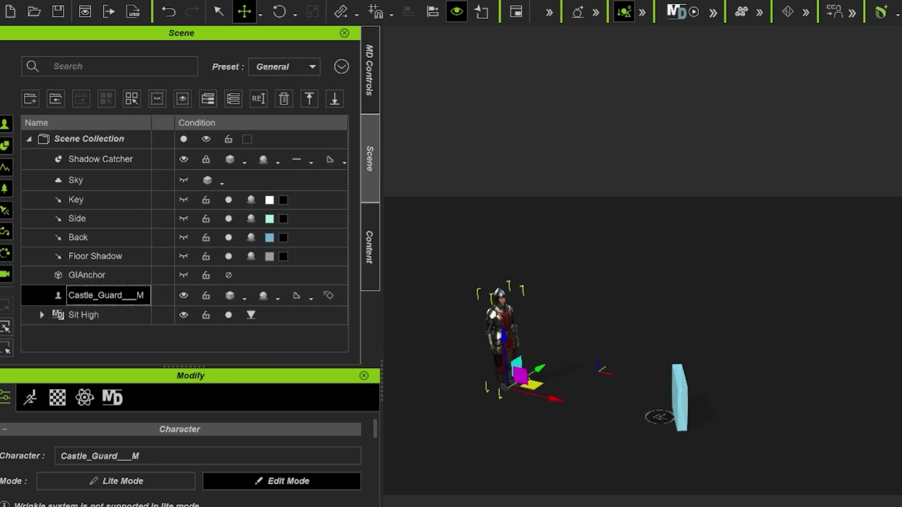
{"action": "left_click", "coordinate": [370, 71]}
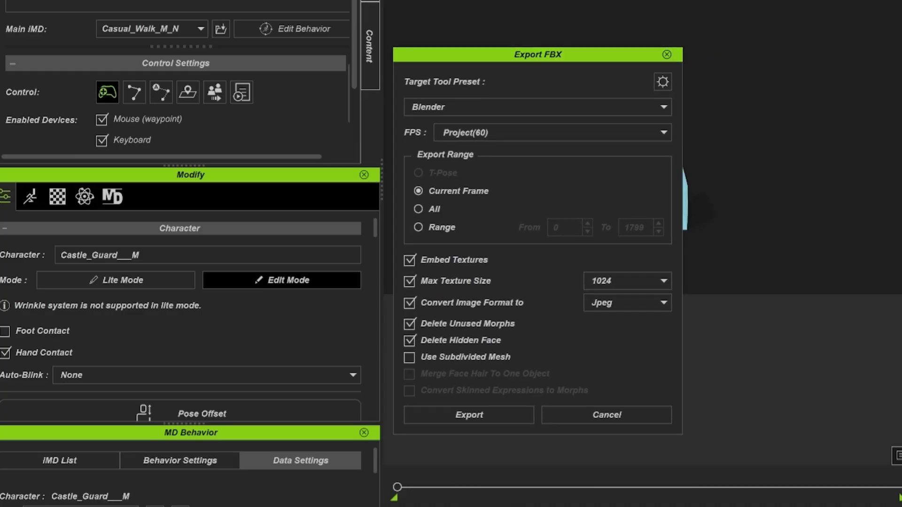
- Configure the FBX export for Blender at 25 FPS with a frame range of 0 to 300, and check the maximum texture size options
{"action": "left_click", "coordinate": [538, 107]}
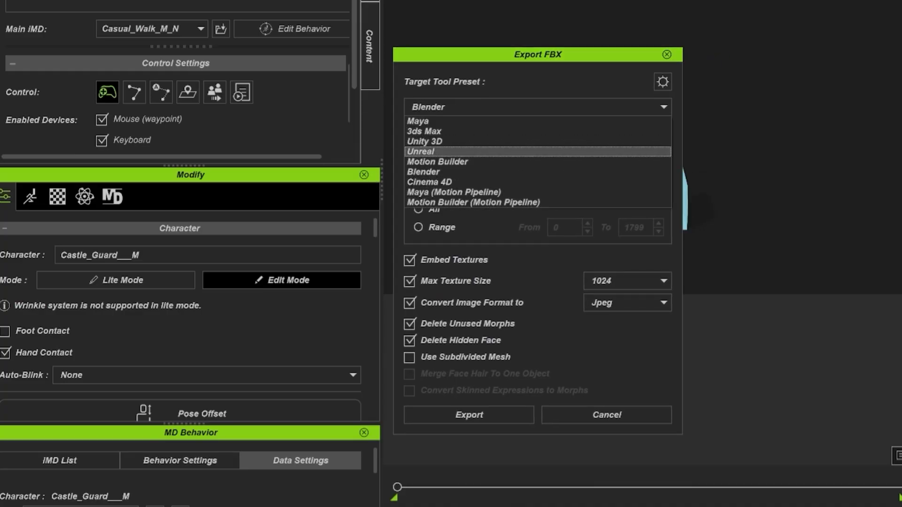
{"action": "left_click", "coordinate": [537, 172]}
{"action": "left_click", "coordinate": [553, 133]}
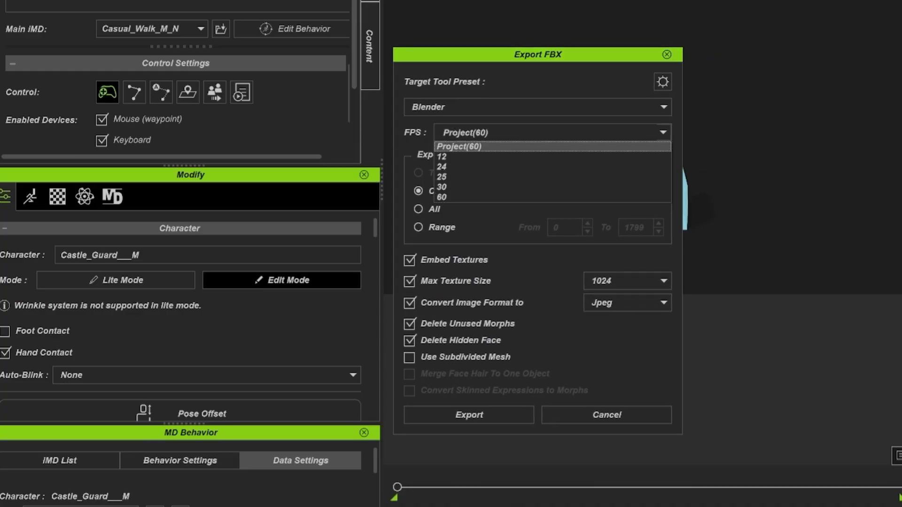
{"action": "left_click", "coordinate": [552, 177]}
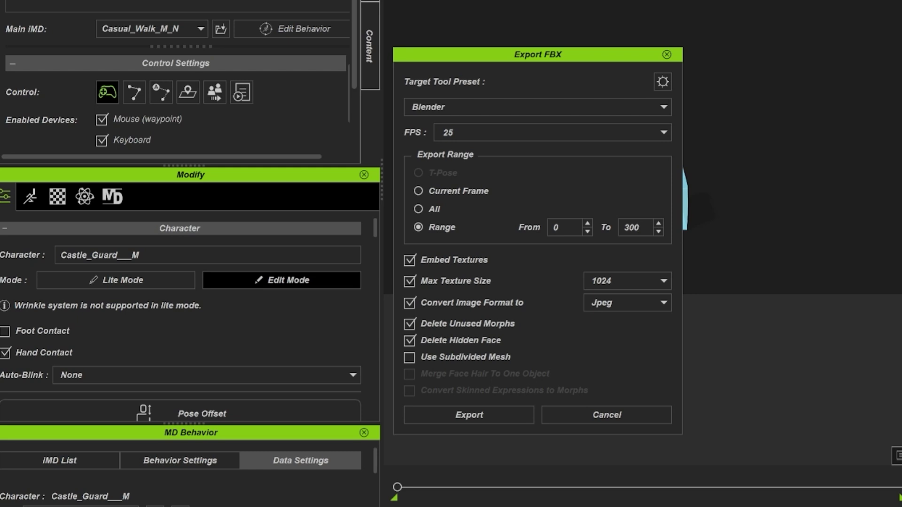
{"action": "left_click", "coordinate": [628, 282]}
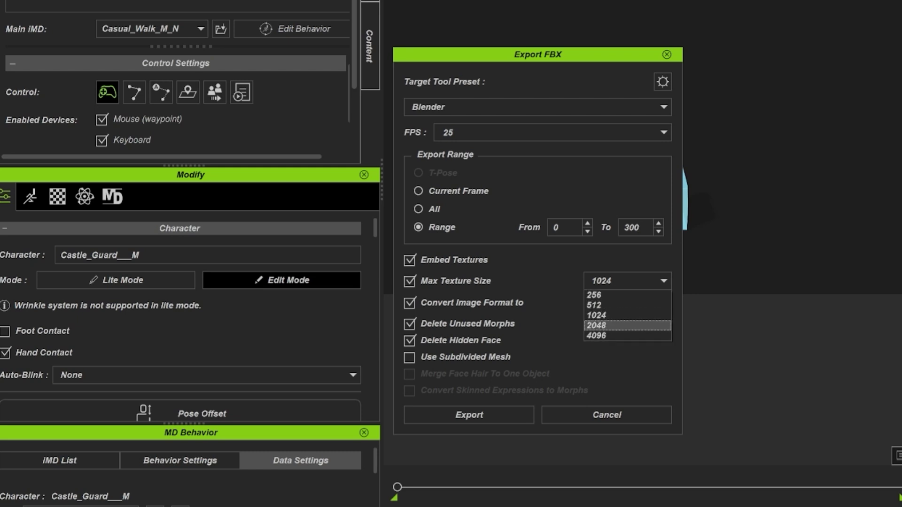
{"action": "left_click", "coordinate": [627, 282]}
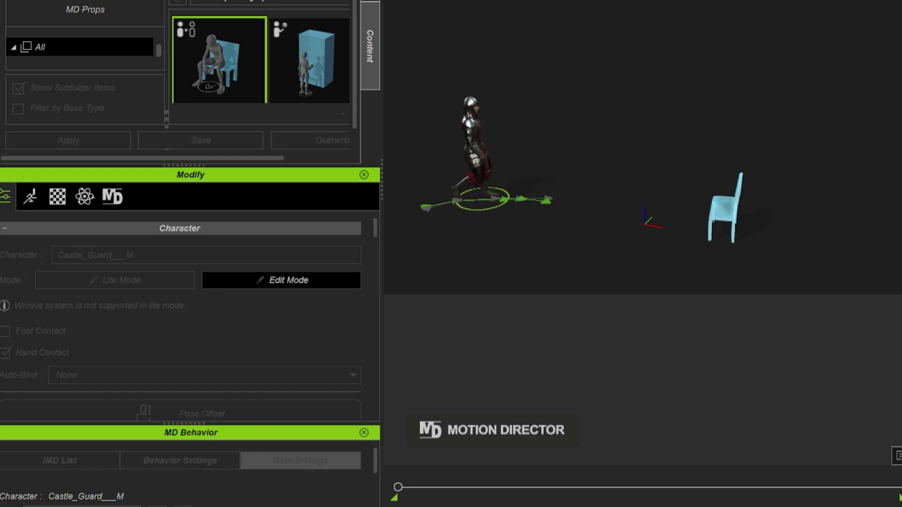
- Have the castle guard perform Sit Down on the chair prop and Pick Up Plate on the dinner plate prop
{"action": "left_click", "coordinate": [723, 207]}
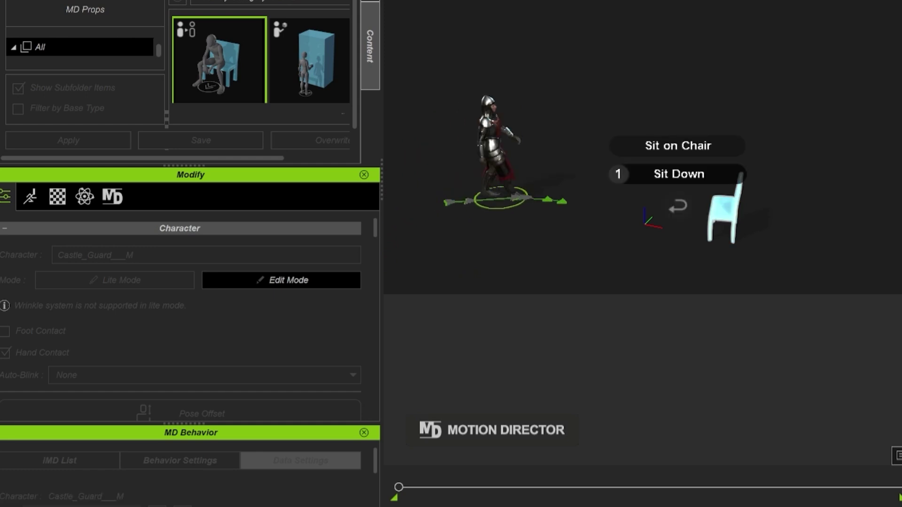
{"action": "left_click", "coordinate": [693, 174]}
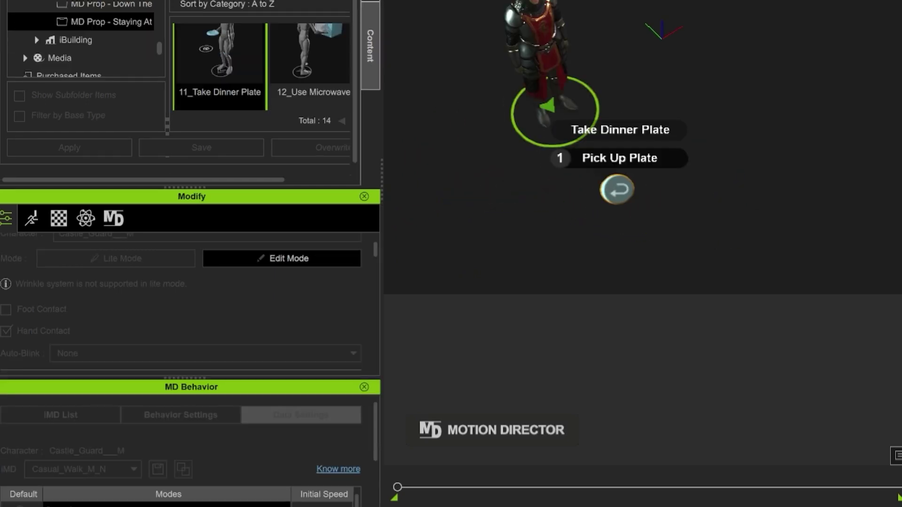
{"action": "key", "text": "1"}
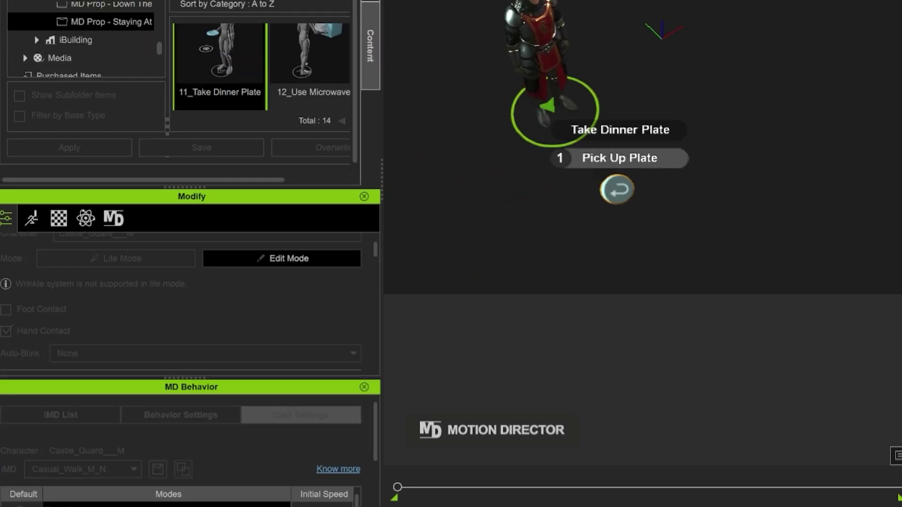